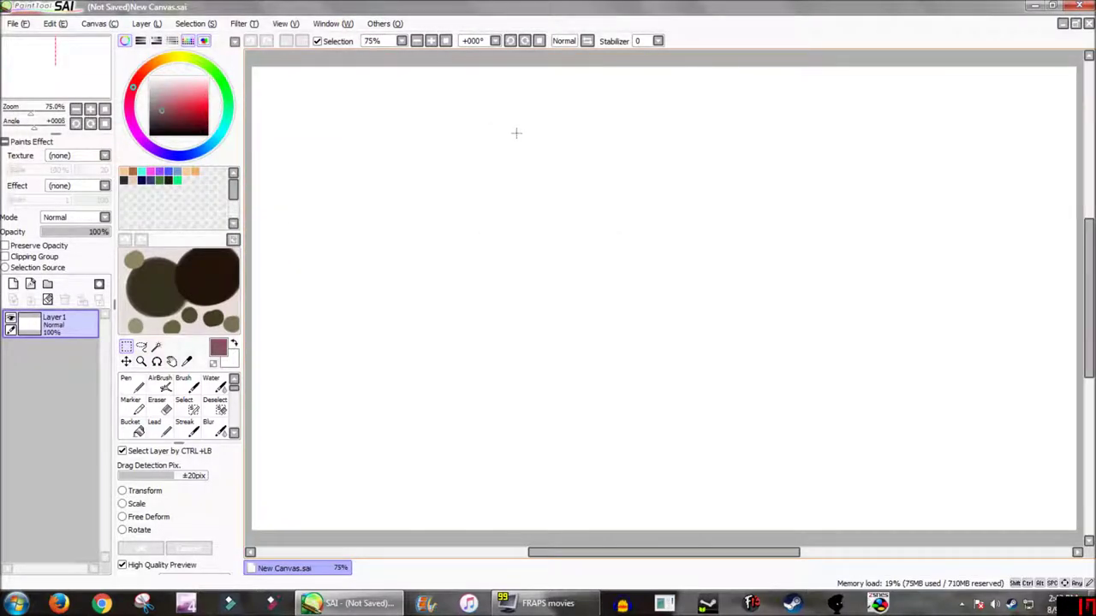
Step: Draw crossed vertical and horizontal guidelines and a rounded, tapering head outline with the Pen in black at size 10
{"action": "left_click", "coordinate": [129, 385]}
{"action": "left_click_drag", "start_coordinate": [204, 130], "coordinate": [229, 138]}
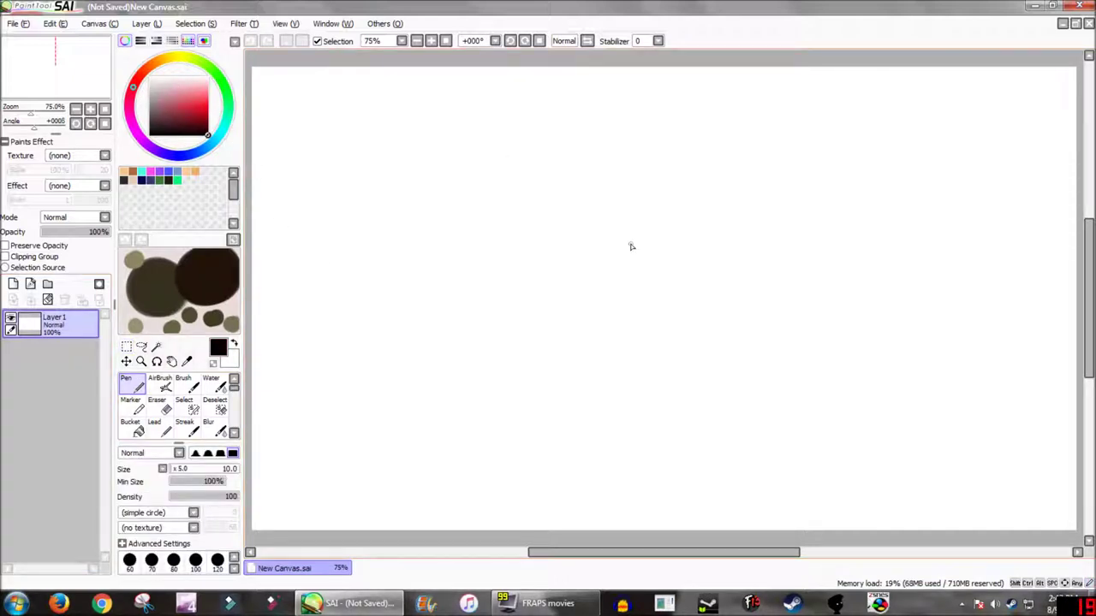
{"action": "mouse_move", "coordinate": [658, 149]}
{"action": "left_mouse_down"}
{"action": "mouse_move", "coordinate": [610, 147]}
{"action": "mouse_move", "coordinate": [725, 171]}
{"action": "mouse_move", "coordinate": [695, 151]}
{"action": "left_mouse_up"}
{"action": "left_click_drag", "start_coordinate": [507, 276], "coordinate": [844, 278]}
{"action": "left_click_drag", "start_coordinate": [657, 96], "coordinate": [651, 484]}
{"action": "mouse_move", "coordinate": [601, 150]}
{"action": "left_mouse_down"}
{"action": "mouse_move", "coordinate": [577, 322]}
{"action": "mouse_move", "coordinate": [650, 408]}
{"action": "mouse_move", "coordinate": [724, 219]}
{"action": "mouse_move", "coordinate": [657, 151]}
{"action": "left_mouse_up"}
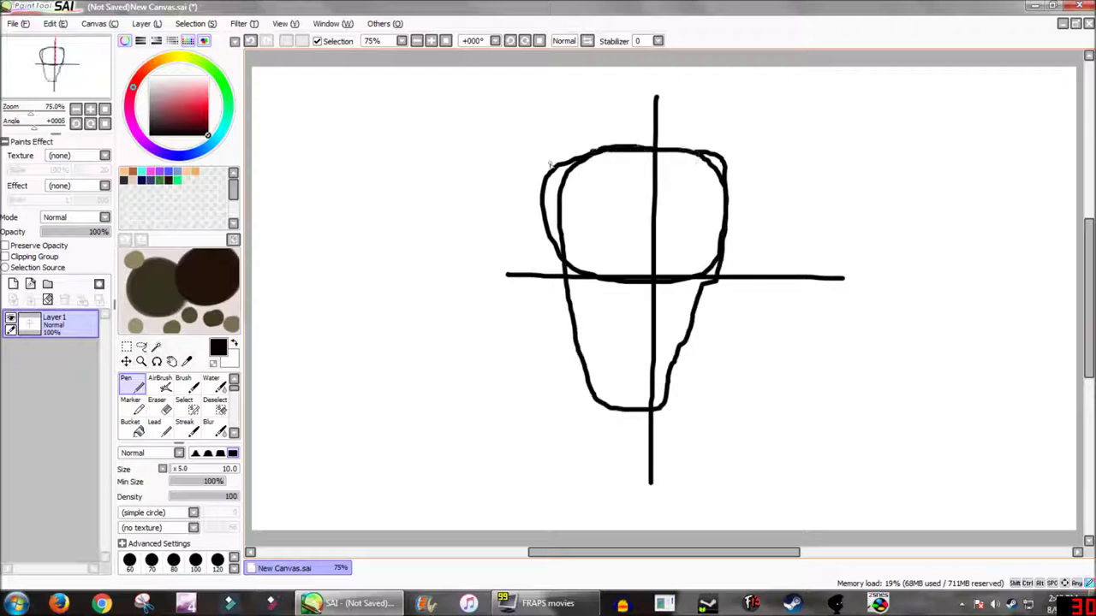
Step: Erase the construction lines inside the head outline with the Eraser
{"action": "left_click", "coordinate": [162, 407]}
{"action": "mouse_move", "coordinate": [647, 194]}
{"action": "left_mouse_down"}
{"action": "mouse_move", "coordinate": [650, 166]}
{"action": "mouse_move", "coordinate": [645, 394]}
{"action": "mouse_move", "coordinate": [633, 279]}
{"action": "mouse_move", "coordinate": [599, 280]}
{"action": "mouse_move", "coordinate": [574, 264]}
{"action": "mouse_move", "coordinate": [701, 272]}
{"action": "left_mouse_up"}
Step: Draw the remaining short rib lines across the right side of the collar with the black Pen
{"action": "left_click", "coordinate": [129, 385]}
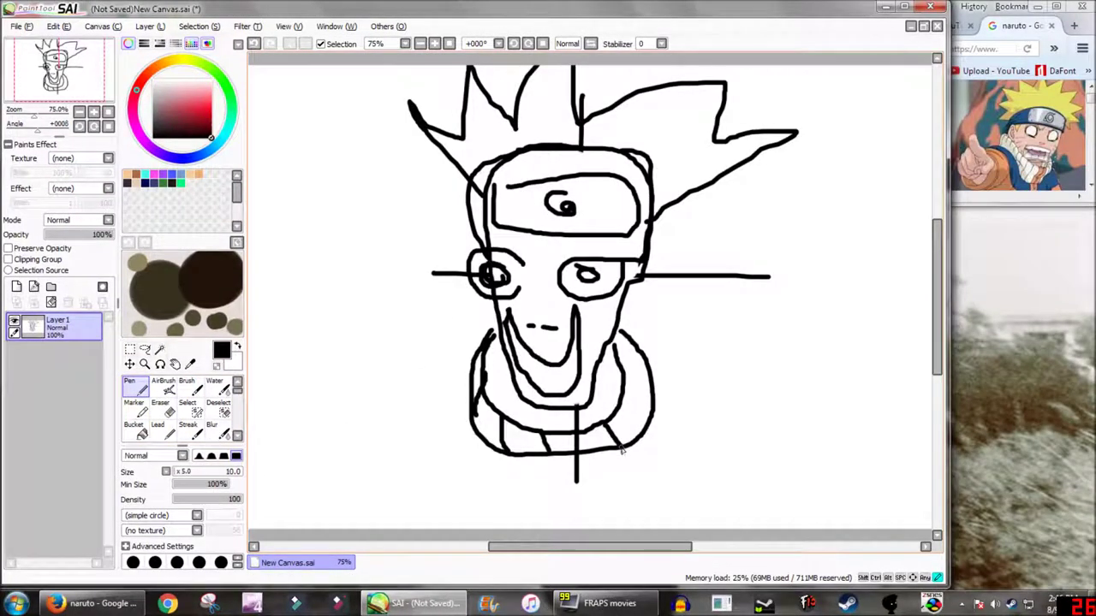
{"action": "left_click_drag", "start_coordinate": [622, 402], "coordinate": [651, 428]}
{"action": "left_click_drag", "start_coordinate": [624, 376], "coordinate": [638, 385]}
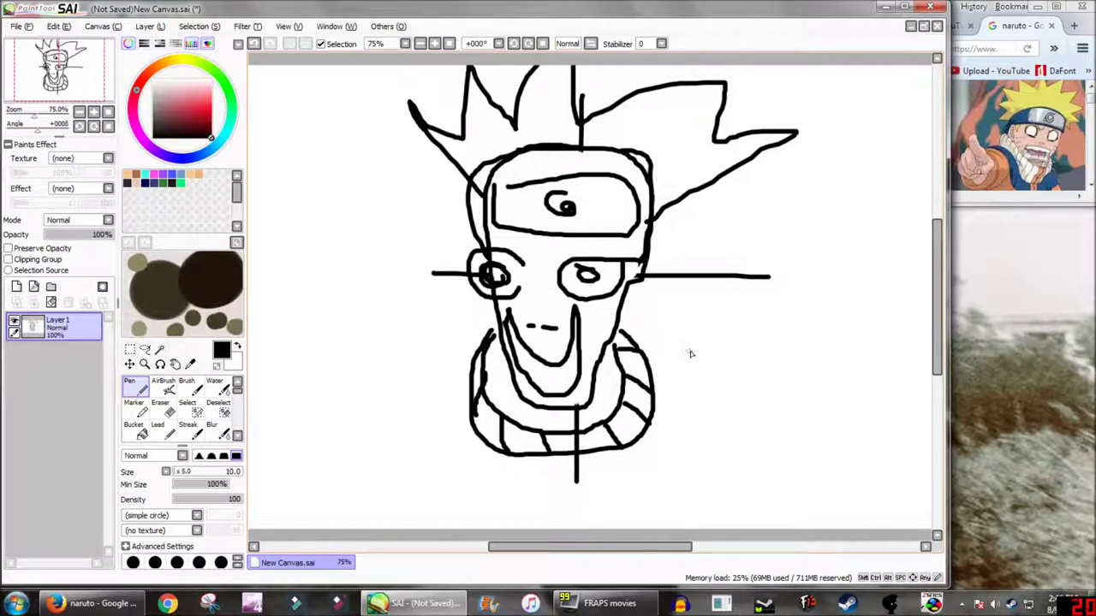
Step: Draw a long, slightly slanted nose-bridge line between the eyes, ending beside the left nostril mark
{"action": "scroll", "coordinate": [585, 356], "scroll_direction": "up", "scroll_amount": 3}
{"action": "scroll", "coordinate": [536, 250], "scroll_direction": "down", "scroll_amount": 1}
{"action": "scroll", "coordinate": [533, 247], "scroll_direction": "down", "scroll_amount": 1}
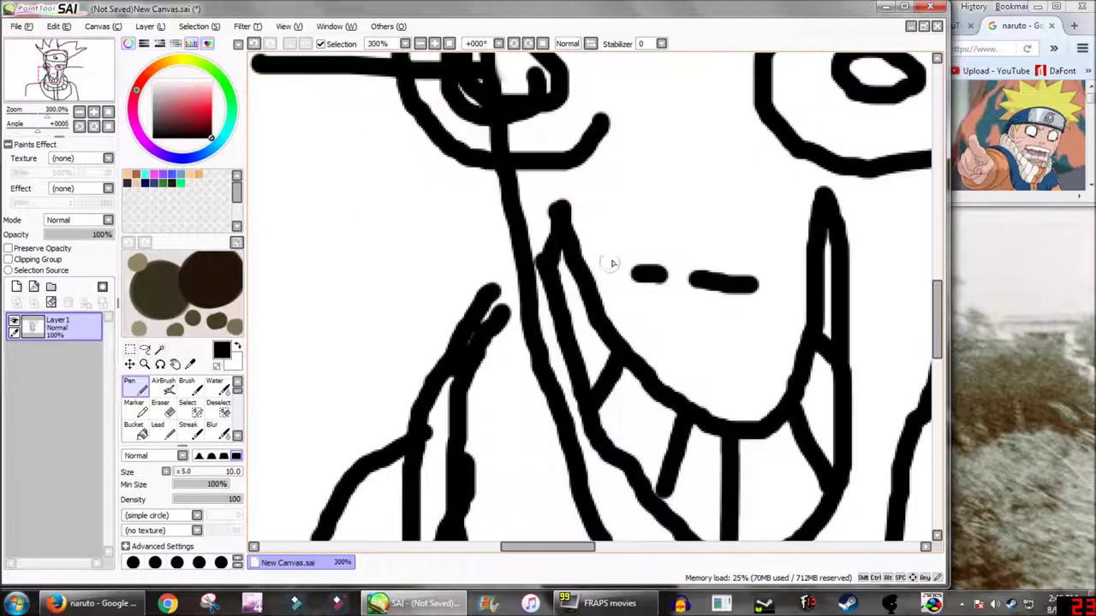
{"action": "left_click_drag", "start_coordinate": [609, 255], "coordinate": [644, 42]}
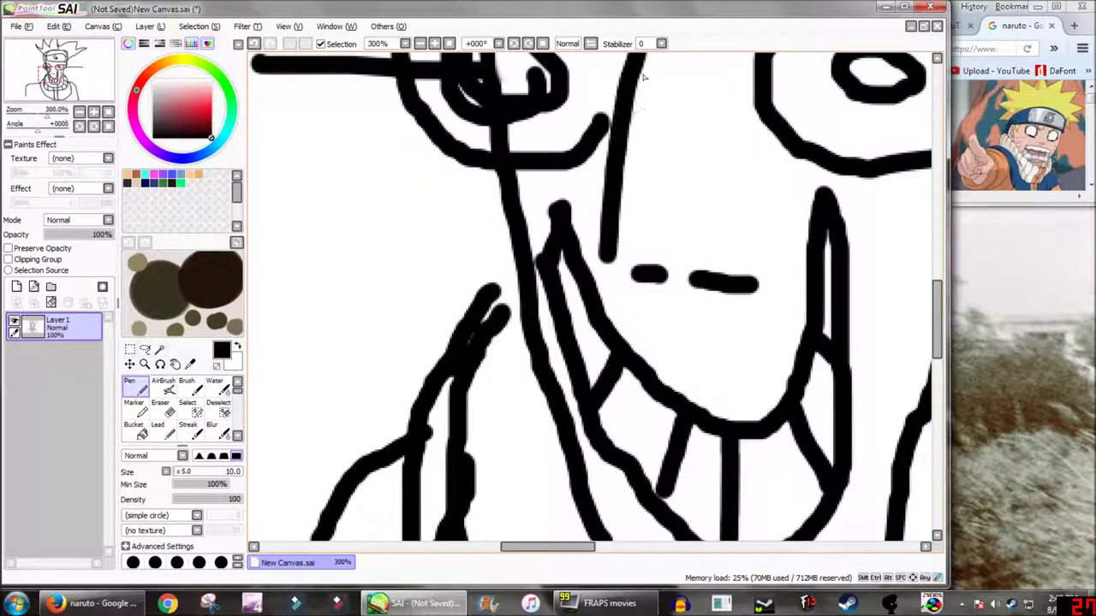
{"action": "scroll", "coordinate": [644, 125], "scroll_direction": "down", "scroll_amount": 5}
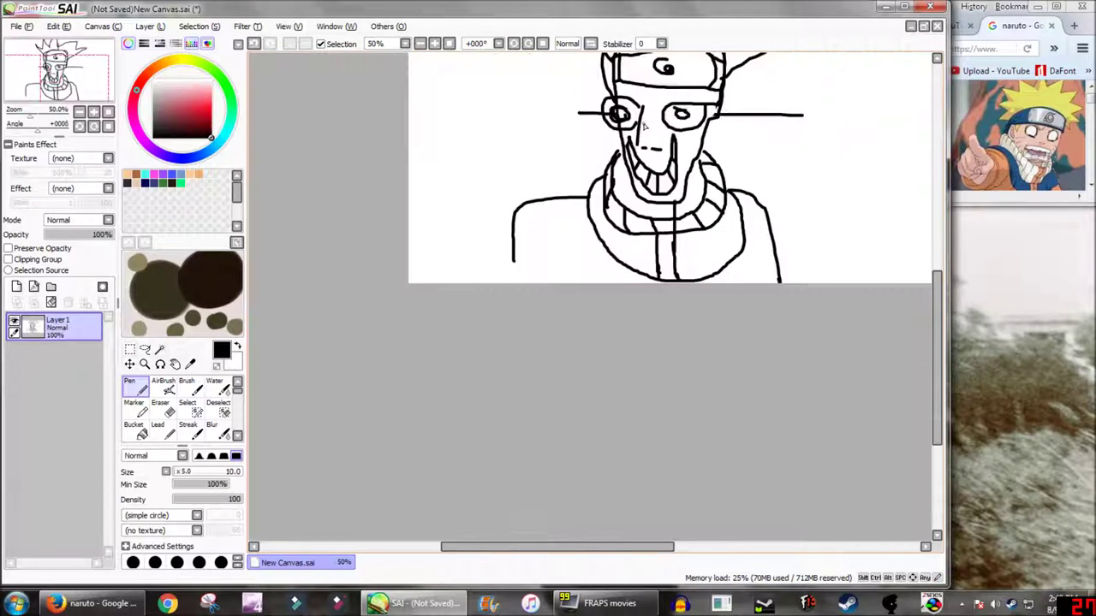
{"action": "left_click_drag", "start_coordinate": [658, 136], "coordinate": [625, 284]}
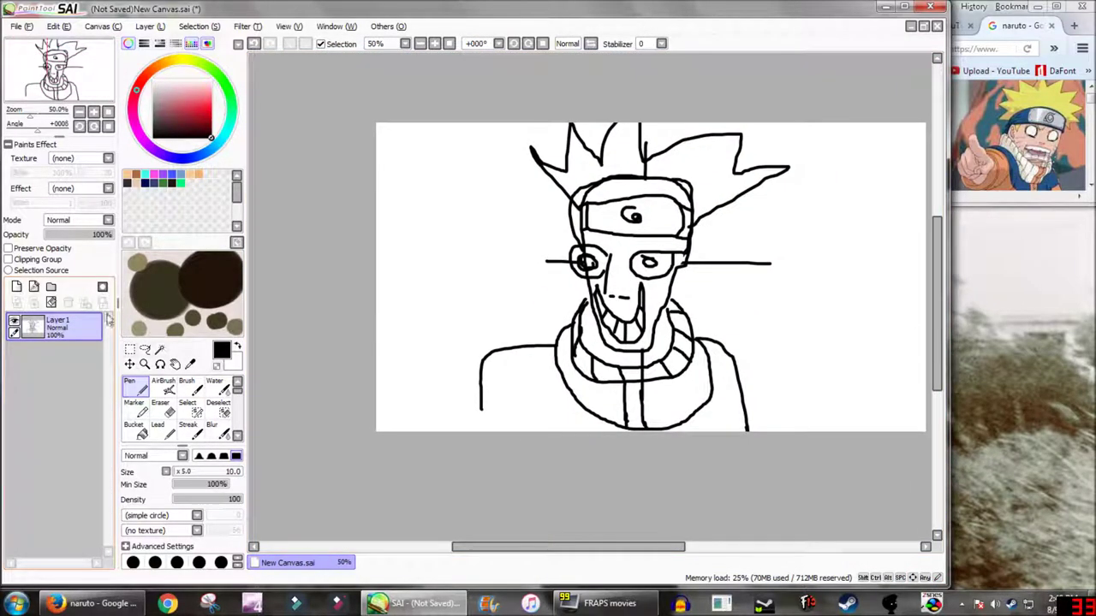
{"action": "scroll", "coordinate": [642, 256], "scroll_direction": "up", "scroll_amount": 1}
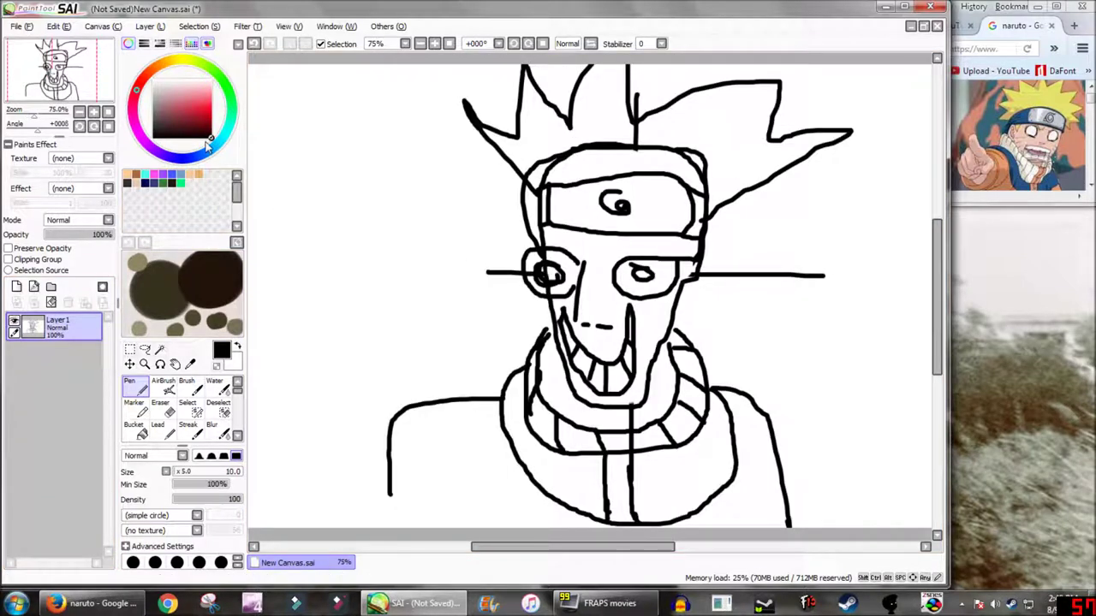
Step: Fill the spiky hair and the area above the headband with bright yellow using the Bucket
{"action": "left_click", "coordinate": [190, 127]}
{"action": "left_click", "coordinate": [173, 66]}
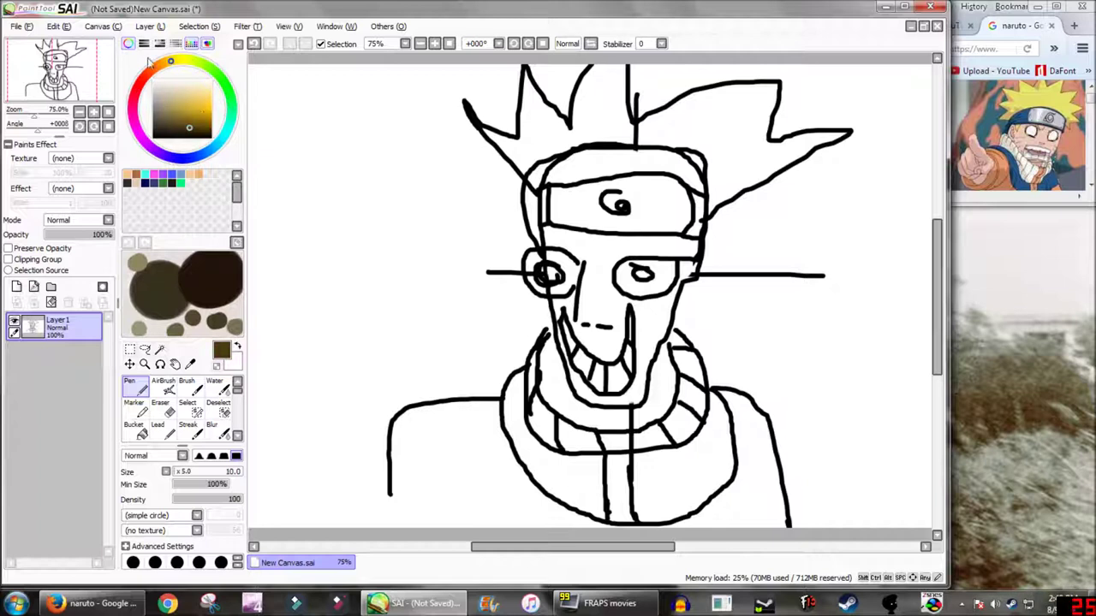
{"action": "left_click_drag", "start_coordinate": [203, 92], "coordinate": [222, 106]}
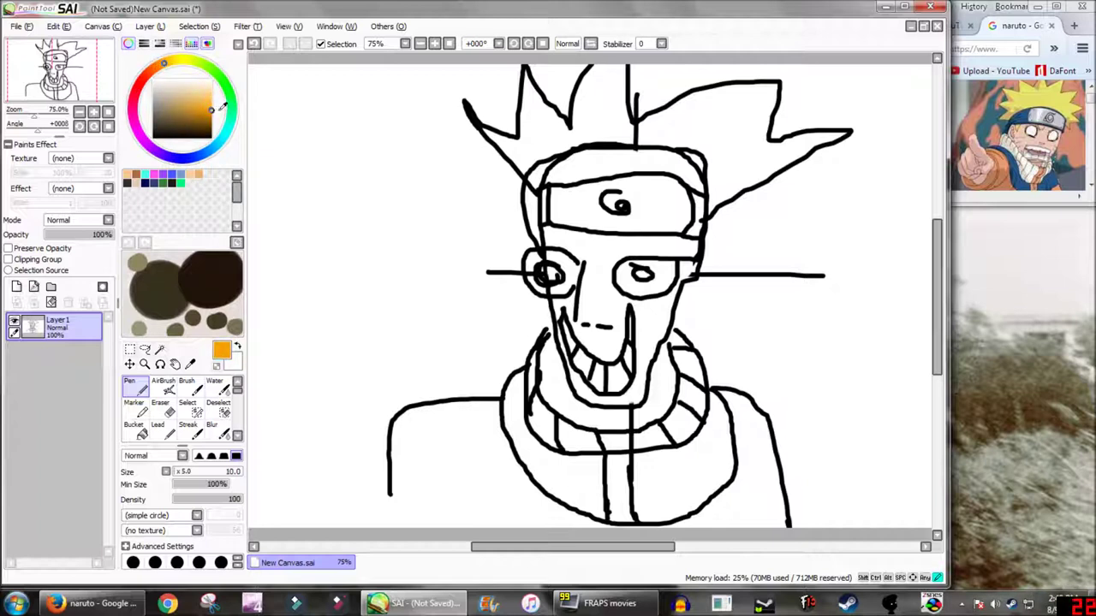
{"action": "left_click_drag", "start_coordinate": [175, 67], "coordinate": [181, 63]}
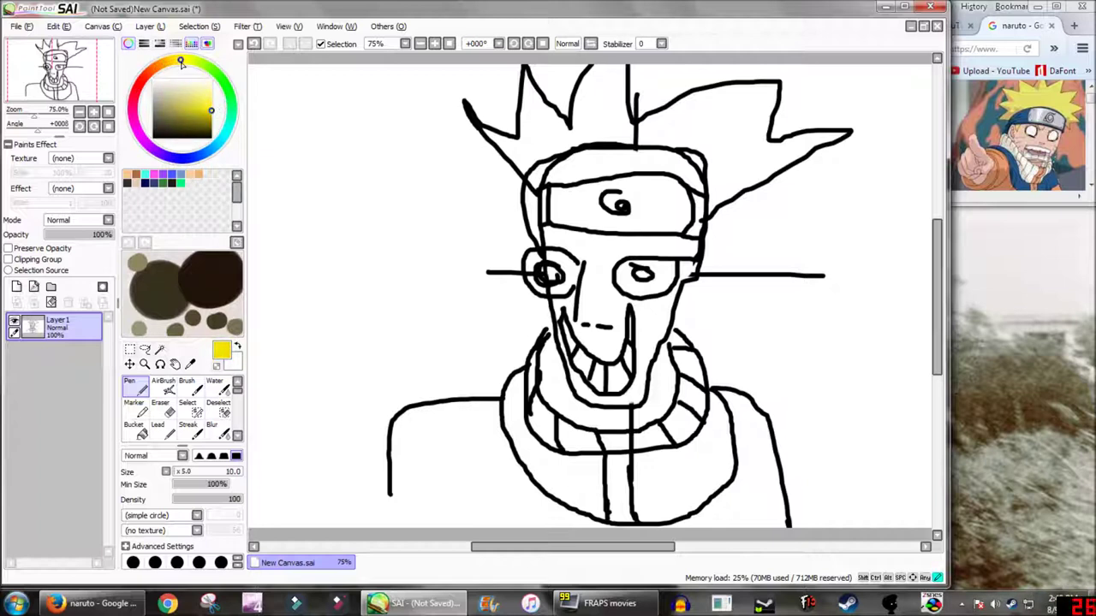
{"action": "left_click_drag", "start_coordinate": [208, 98], "coordinate": [214, 106]}
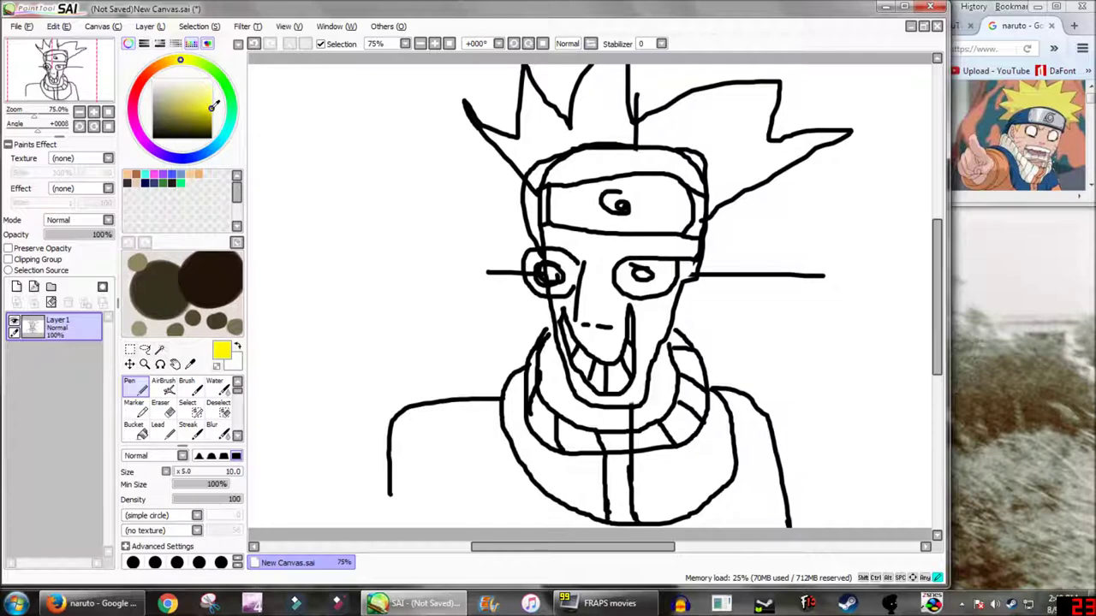
{"action": "left_click", "coordinate": [133, 428]}
{"action": "left_click", "coordinate": [702, 115]}
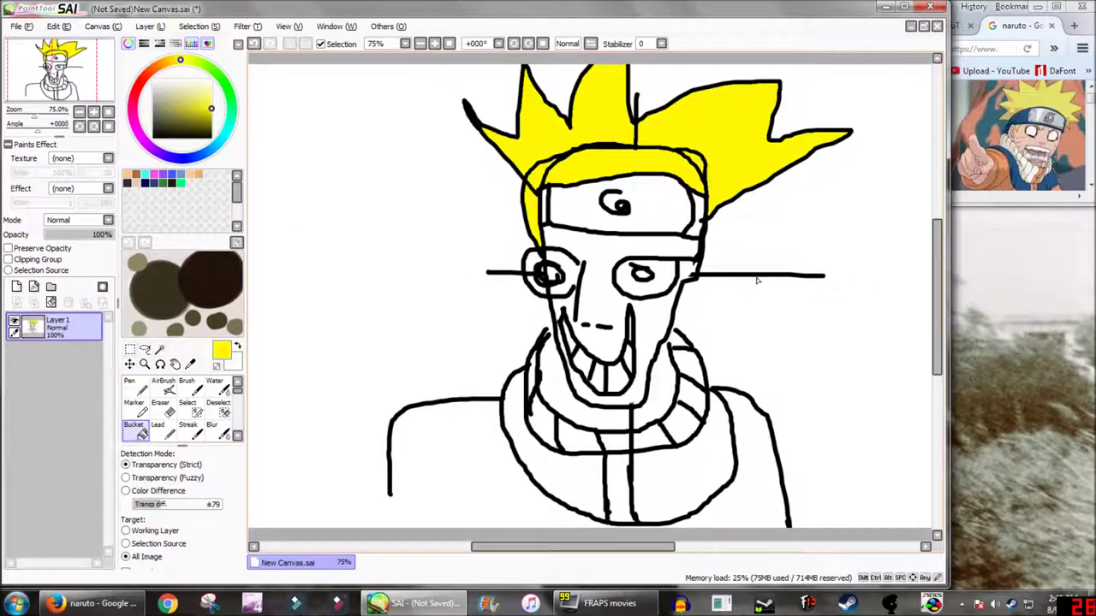
Step: Erase the ends of the horizontal guideline that extend outside the face on both sides, keeping the eyes intact
{"action": "left_click", "coordinate": [163, 407]}
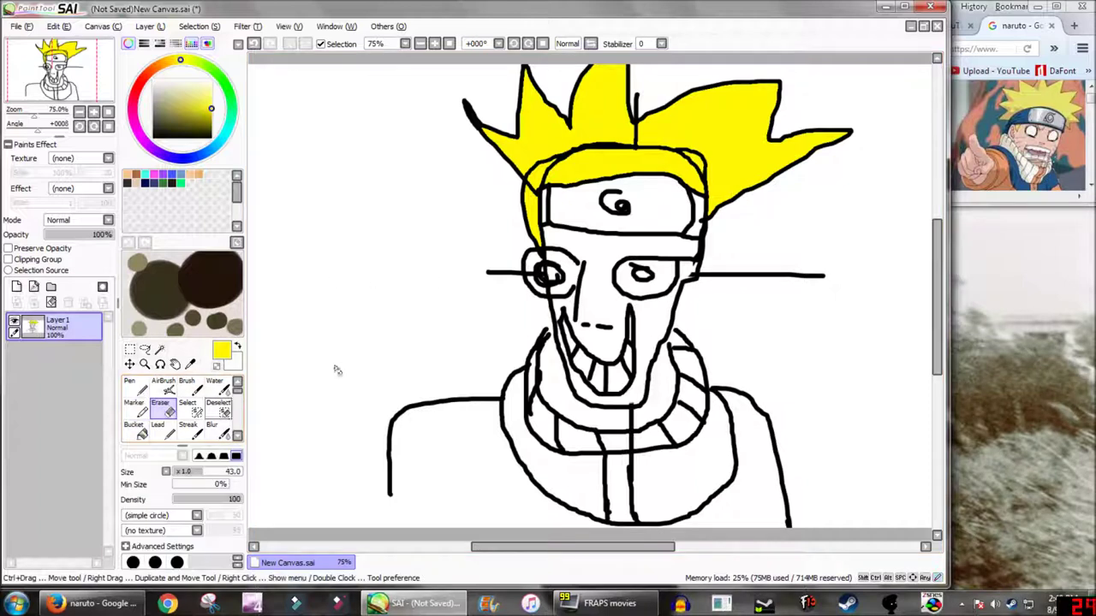
{"action": "left_click_drag", "start_coordinate": [826, 276], "coordinate": [349, 279]}
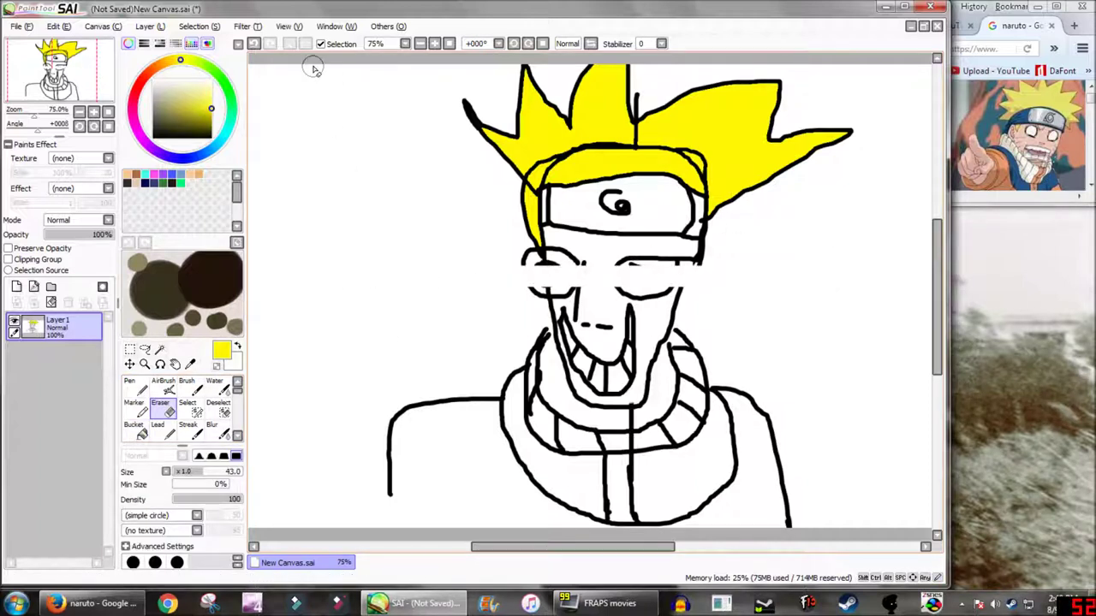
{"action": "left_click", "coordinate": [256, 44]}
{"action": "left_click_drag", "start_coordinate": [467, 275], "coordinate": [524, 275]}
{"action": "left_click_drag", "start_coordinate": [843, 277], "coordinate": [711, 279]}
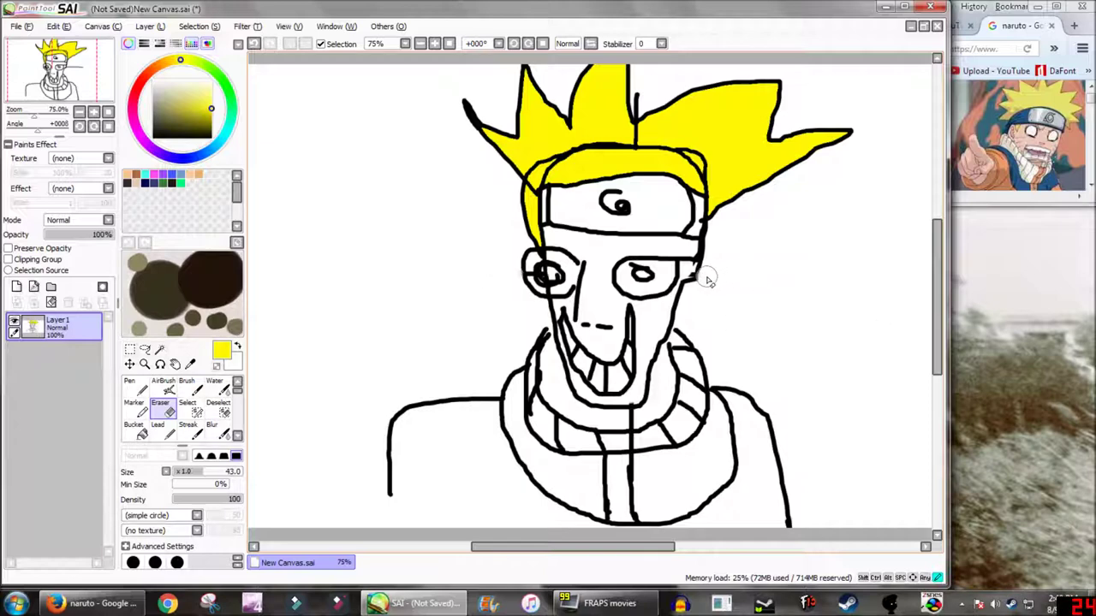
Step: Draw a rounded ear on each side of the head with the Pen in black
{"action": "left_click", "coordinate": [131, 386]}
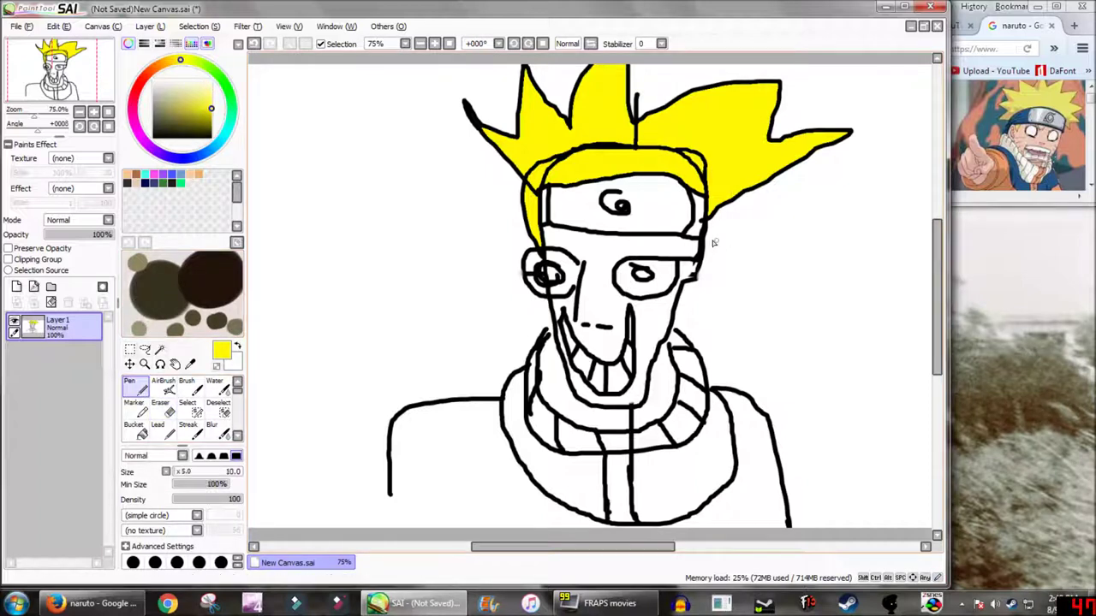
{"action": "left_click_drag", "start_coordinate": [702, 257], "coordinate": [707, 309]}
{"action": "left_click", "coordinate": [255, 44]}
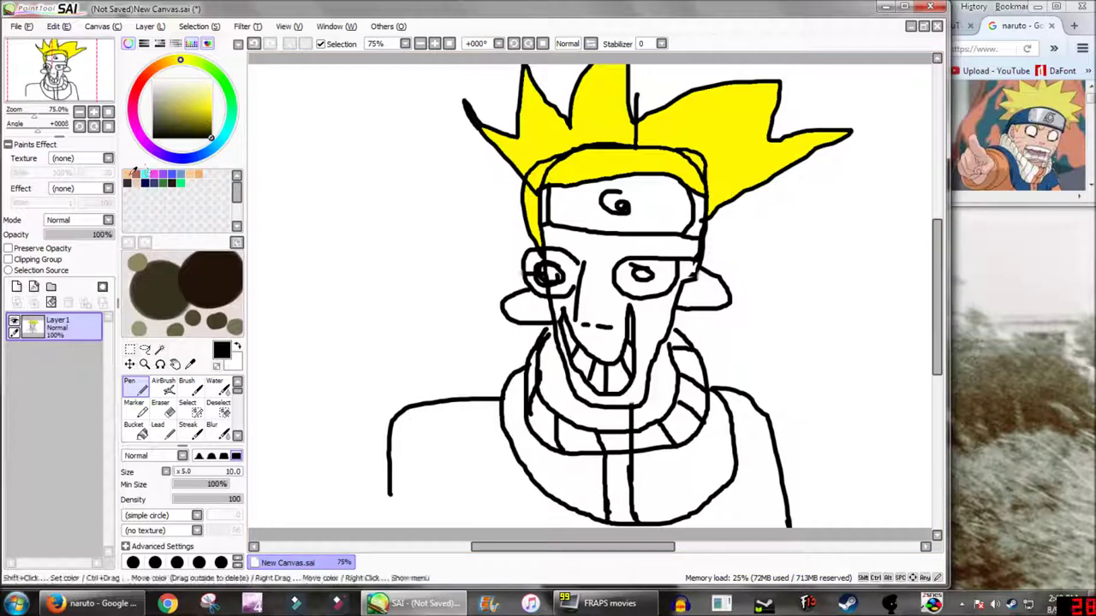
Step: Fill the left ear with the peach skin tone from the saved swatches using the Bucket
{"action": "left_click", "coordinate": [198, 173]}
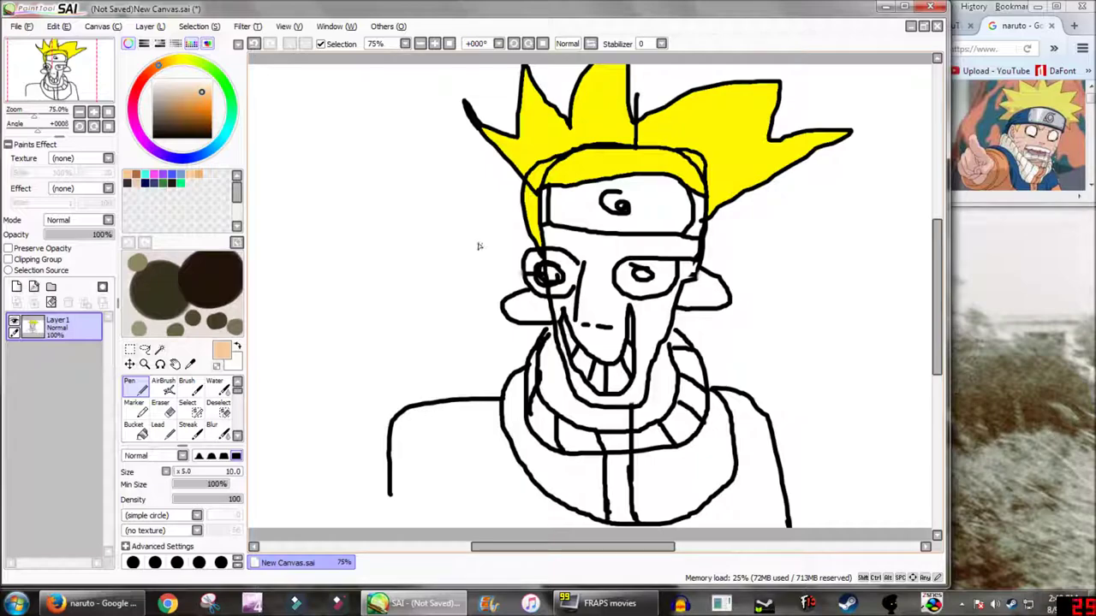
{"action": "left_click", "coordinate": [134, 428]}
{"action": "left_click", "coordinate": [515, 304]}
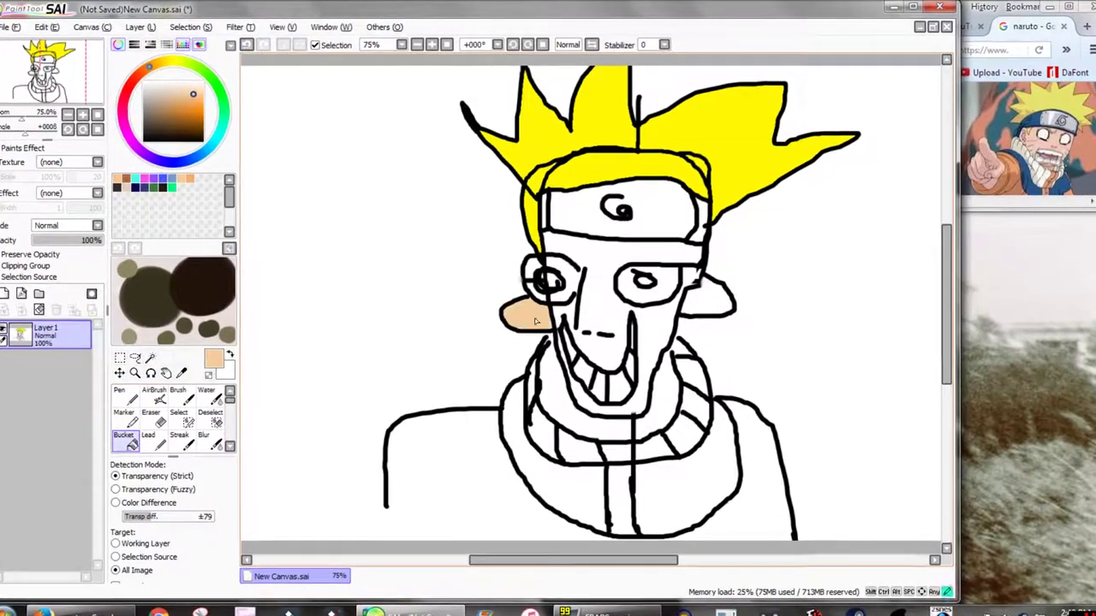
{"action": "left_click", "coordinate": [592, 309]}
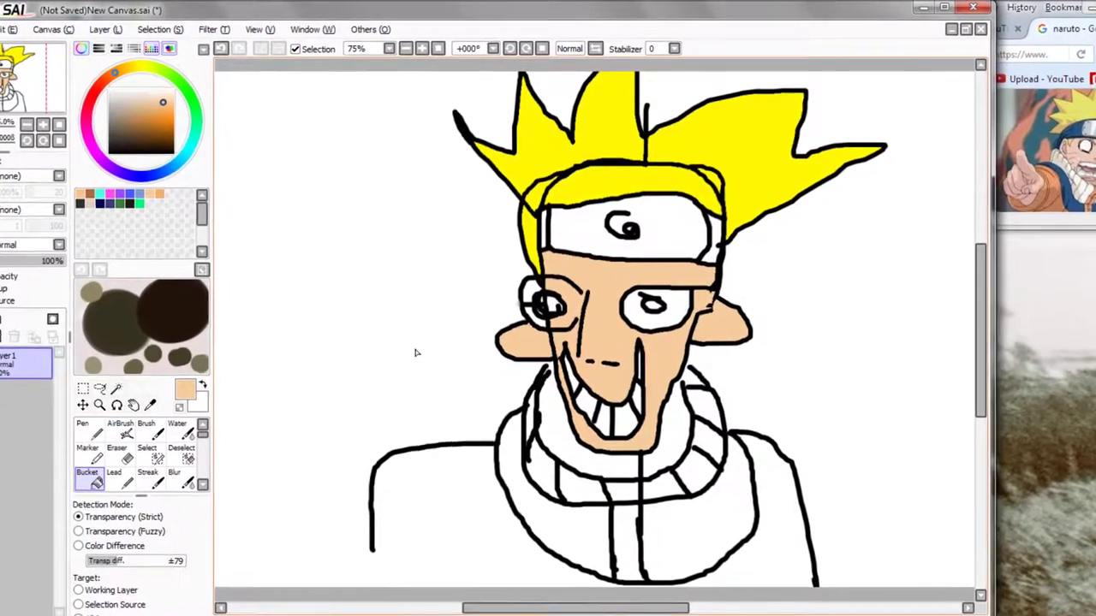
{"action": "left_click", "coordinate": [86, 436]}
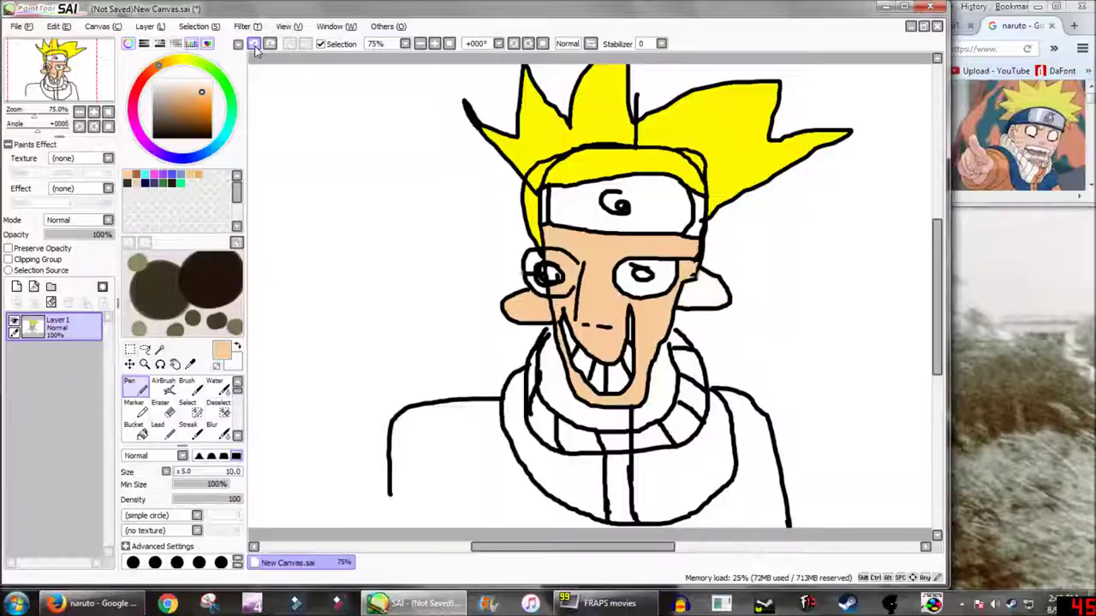
{"action": "left_click", "coordinate": [254, 45]}
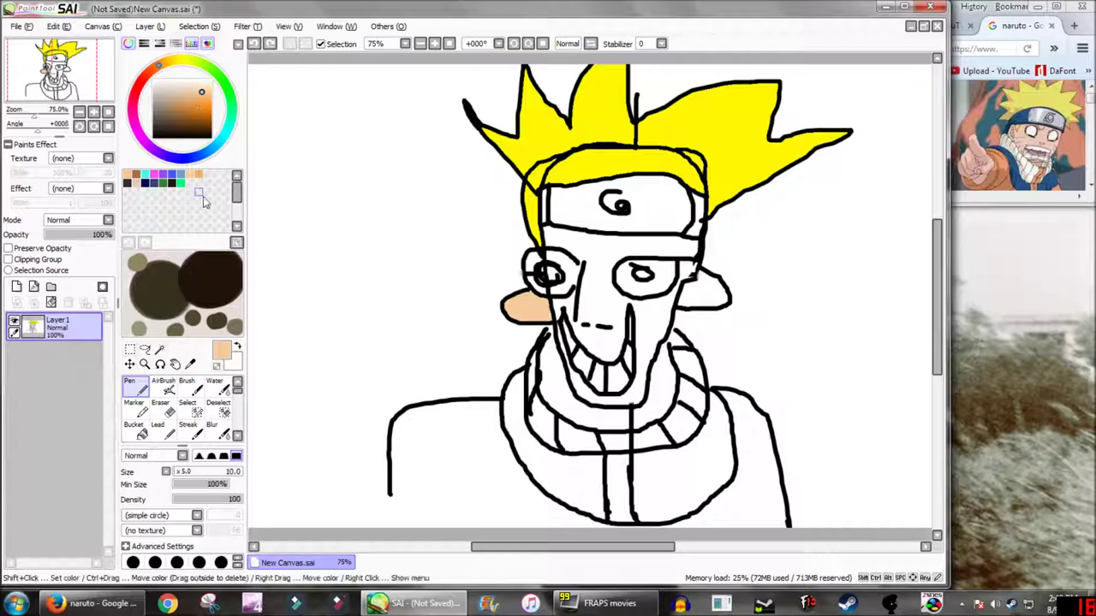
Step: Save the peach skin tone as a new colour swatch and close the gap in the left eye's outline in black
{"action": "right_click", "coordinate": [226, 210]}
{"action": "left_click", "coordinate": [253, 237]}
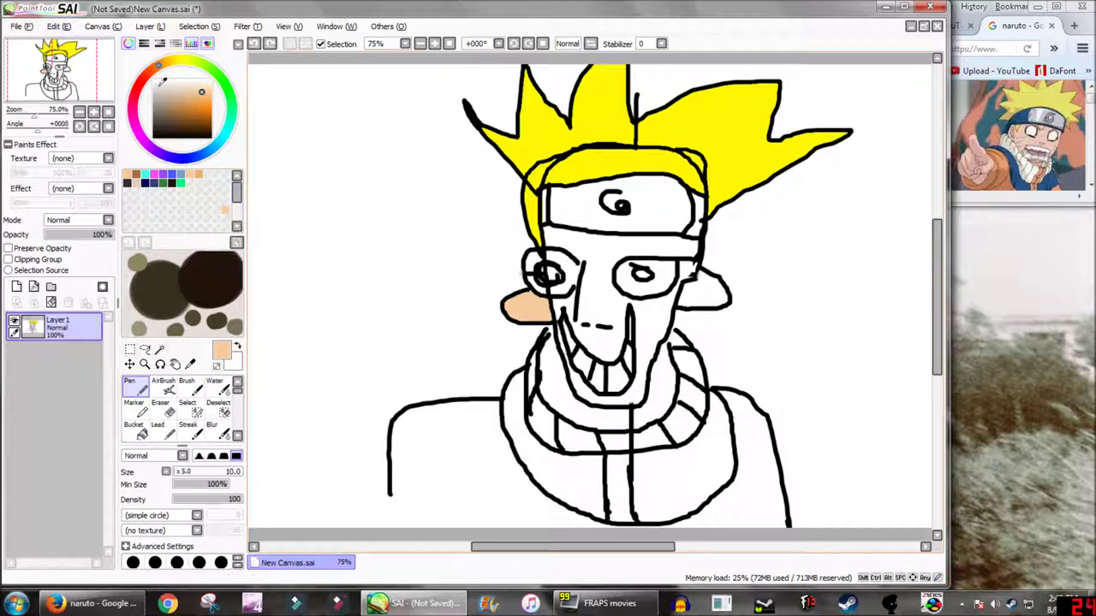
{"action": "left_click", "coordinate": [572, 262], "text": "alt"}
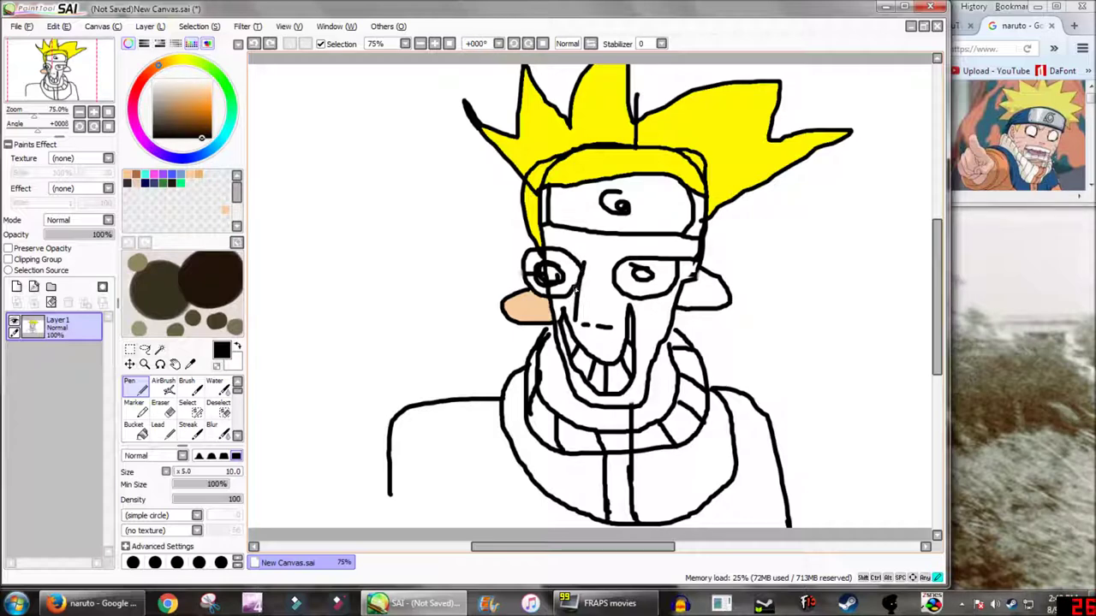
Step: Fill the face and the right ear with the saved peach skin tone using the Bucket, leaving the eyes white
{"action": "right_click", "coordinate": [225, 211]}
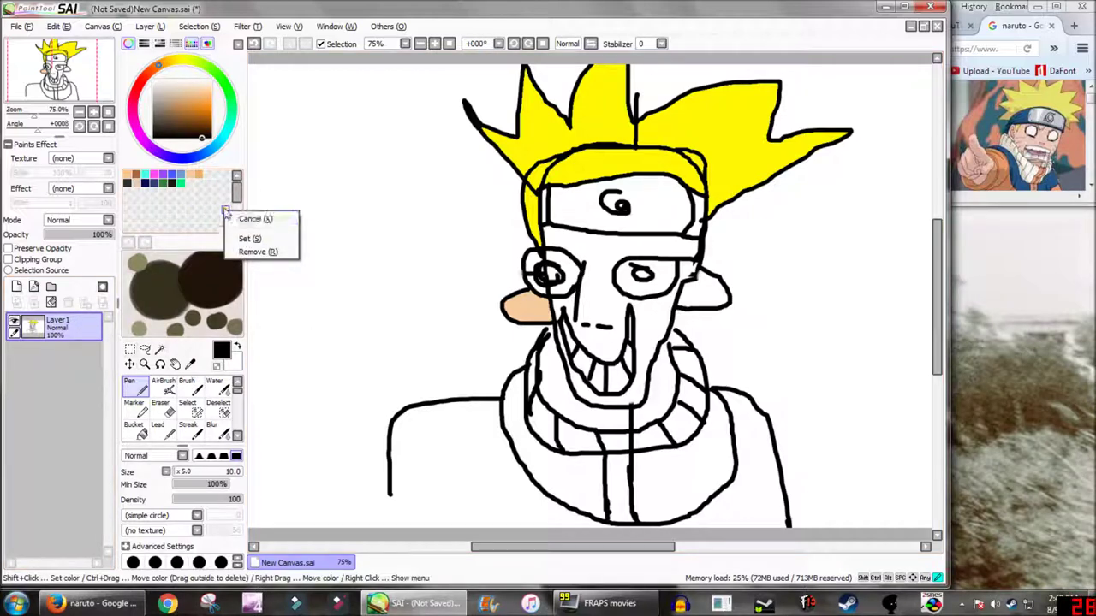
{"action": "left_click", "coordinate": [225, 211]}
{"action": "left_click", "coordinate": [135, 428]}
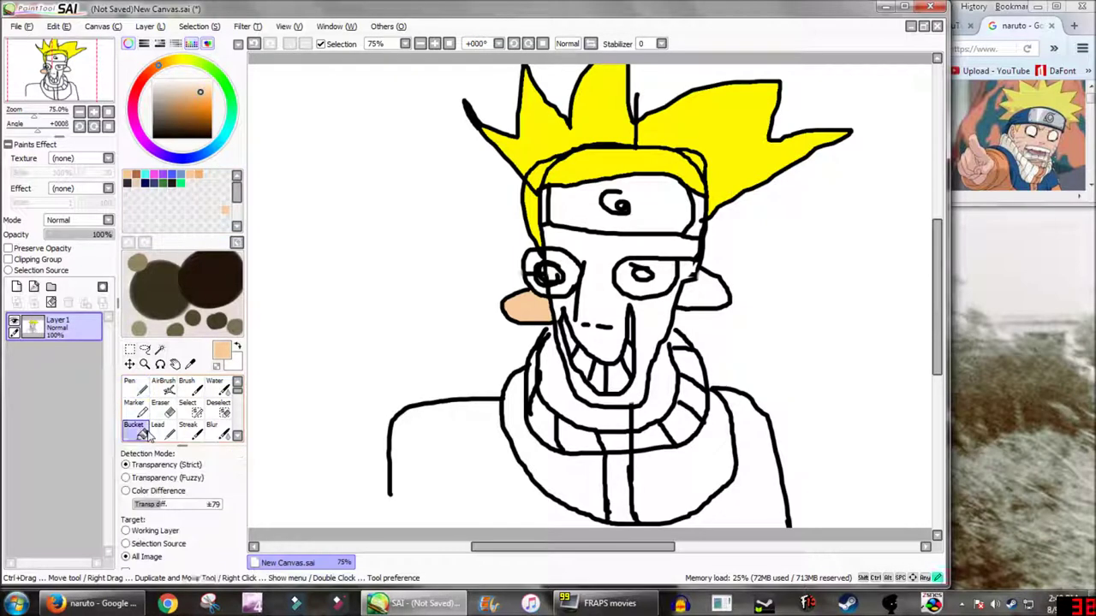
{"action": "left_click", "coordinate": [623, 254]}
{"action": "left_click", "coordinate": [697, 288]}
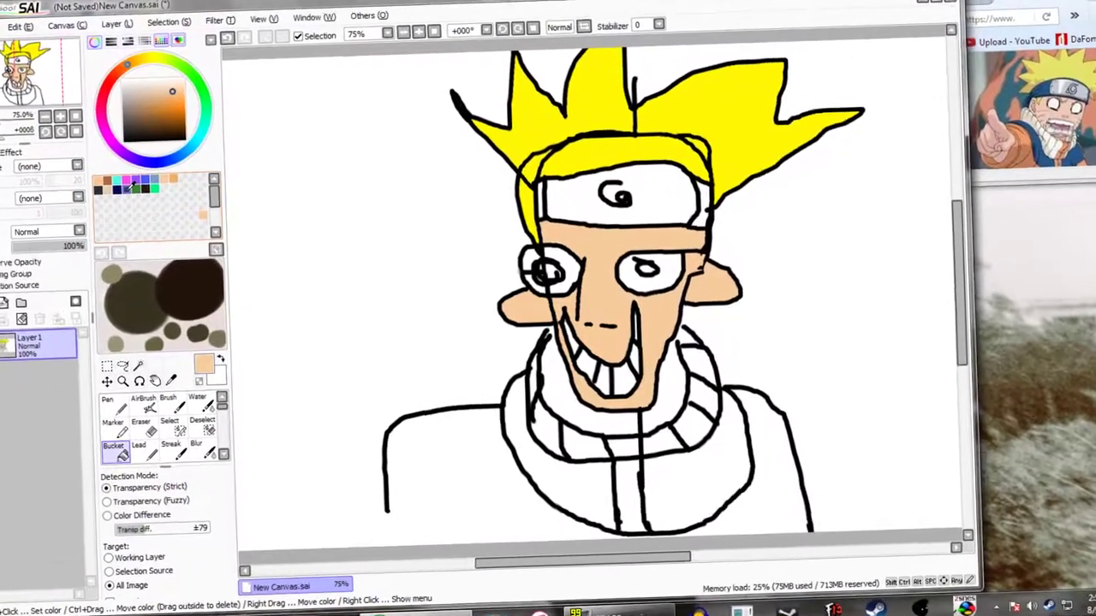
Step: Fill the headband's strap areas on both sides of the metal plate with dark blue
{"action": "left_click", "coordinate": [154, 183]}
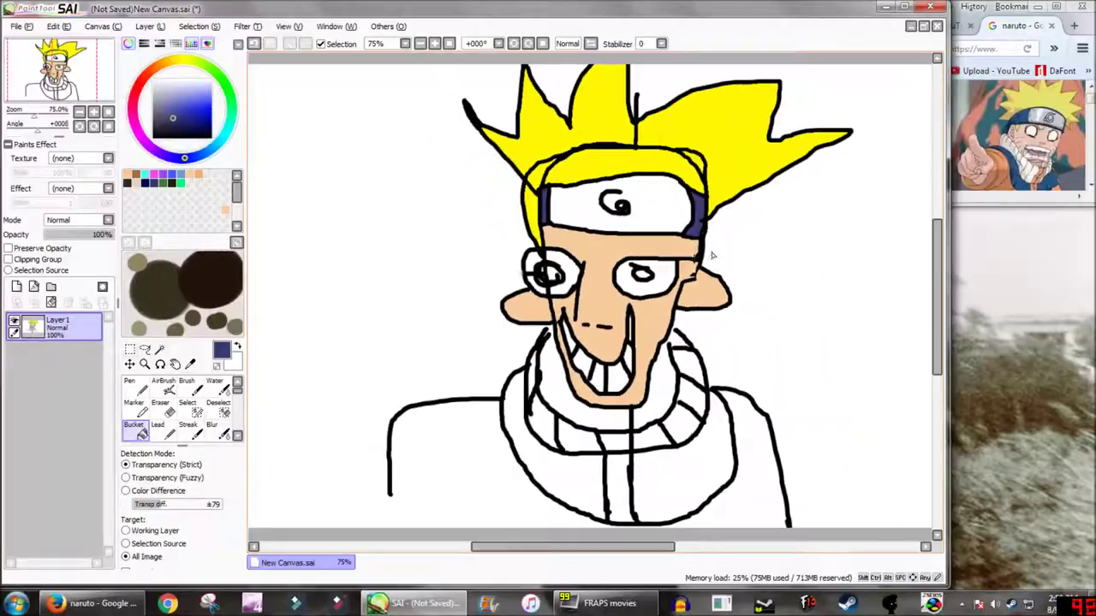
{"action": "left_click", "coordinate": [711, 254]}
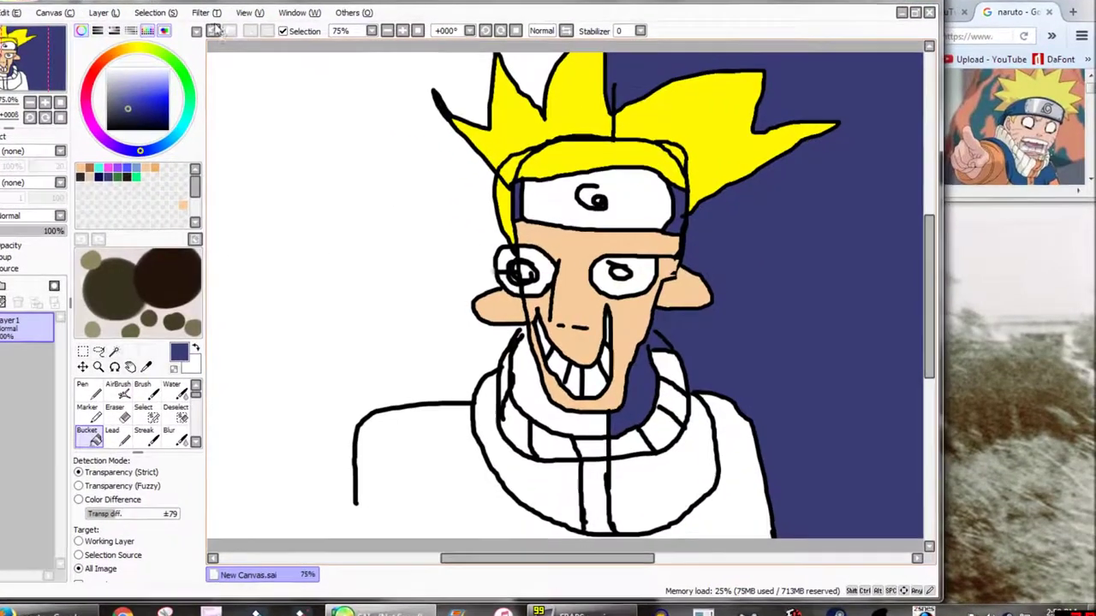
{"action": "left_click", "coordinate": [257, 44]}
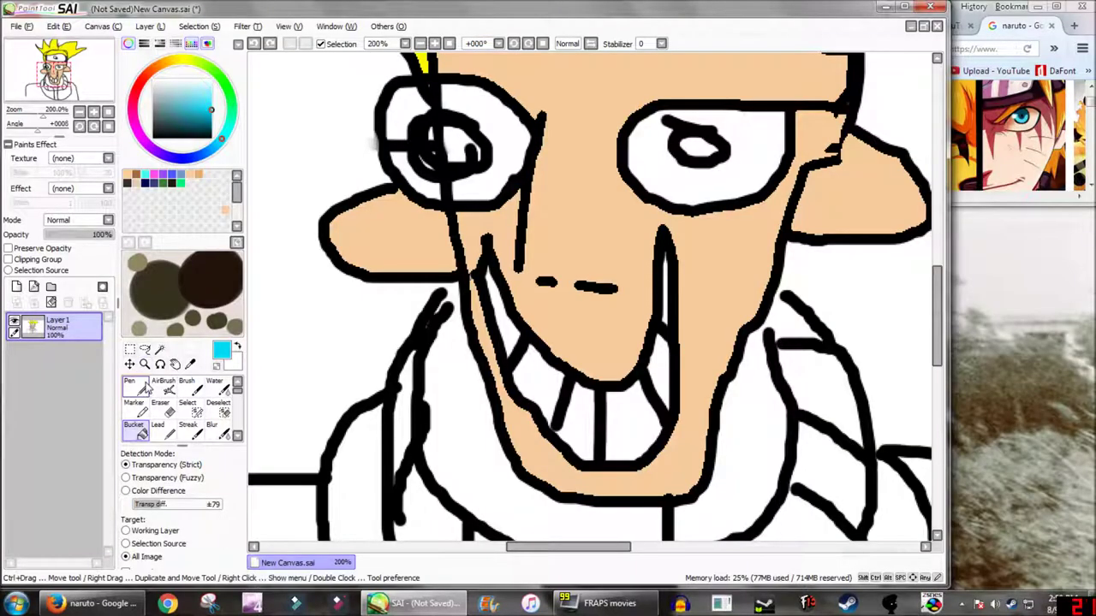
Step: Fill the irises of both eyes with light cyan using the Bucket
{"action": "left_click", "coordinate": [146, 387]}
{"action": "left_click_drag", "start_coordinate": [202, 117], "coordinate": [212, 92]}
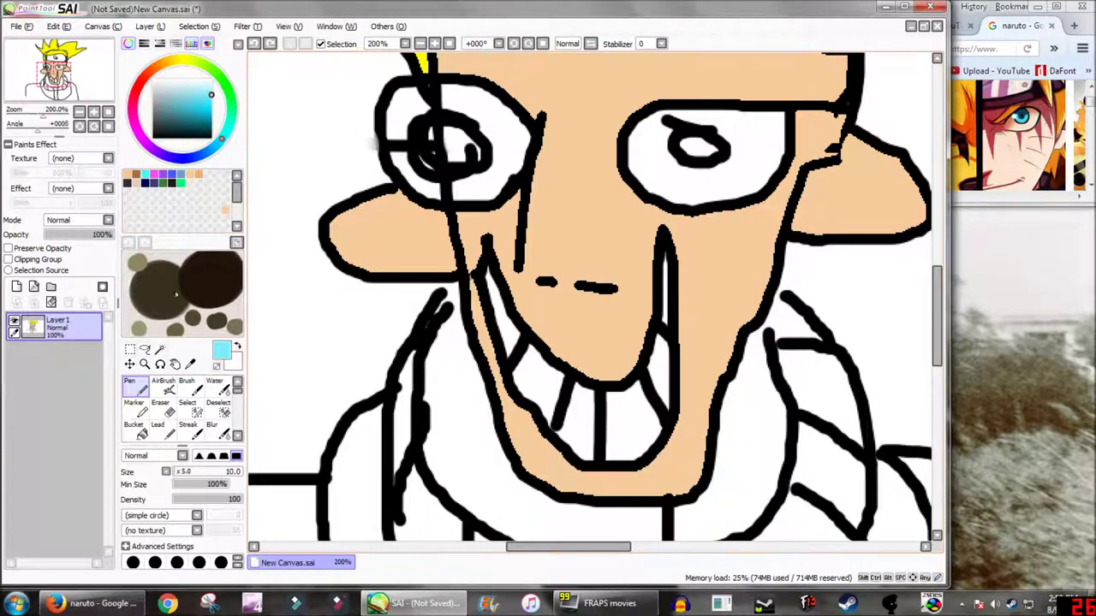
{"action": "left_click", "coordinate": [135, 426]}
{"action": "left_click", "coordinate": [458, 144]}
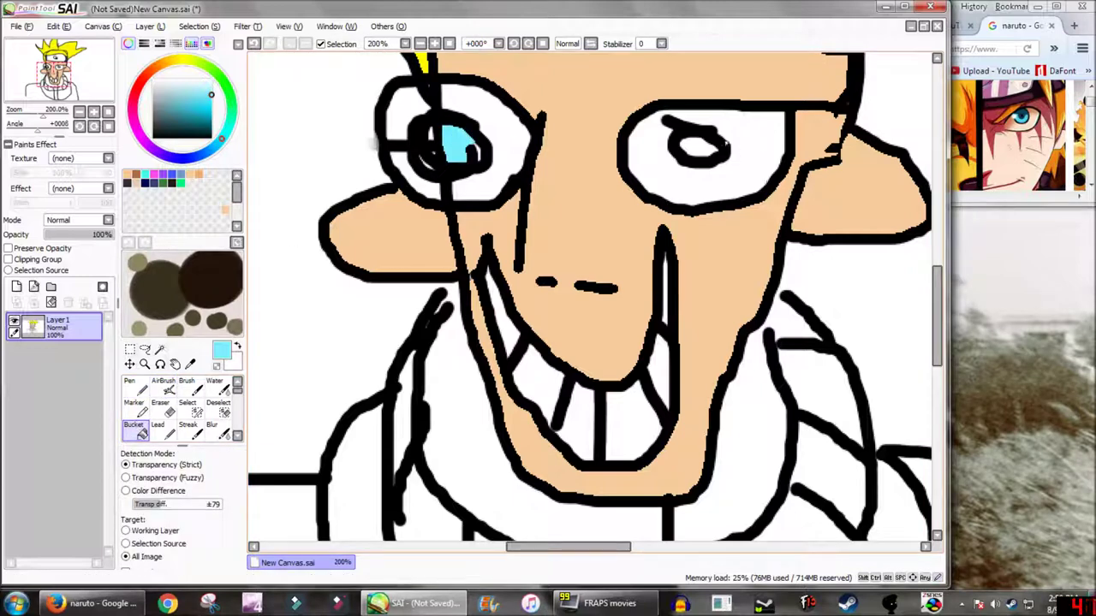
{"action": "left_click", "coordinate": [703, 147]}
{"action": "scroll", "coordinate": [656, 267], "scroll_direction": "down", "scroll_amount": 3}
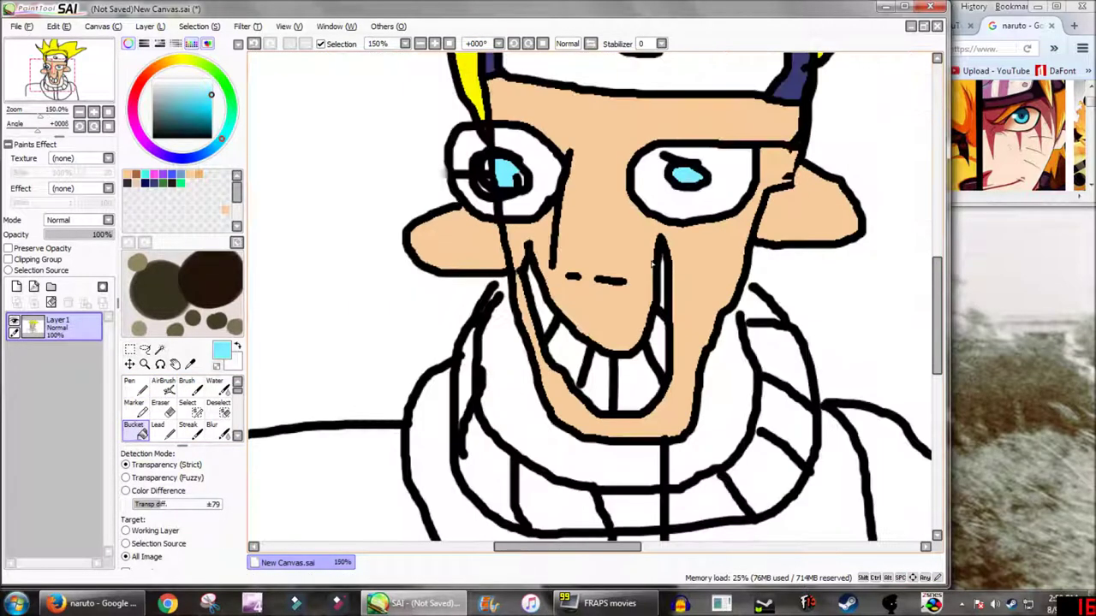
Step: Sample the yellow from the hair and darken it to mustard for drawing with the Pen
{"action": "scroll", "coordinate": [633, 248], "scroll_direction": "up", "scroll_amount": 2}
{"action": "mouse_move", "coordinate": [618, 215]}
{"action": "left_mouse_down"}
{"action": "mouse_move", "coordinate": [551, 318]}
{"action": "mouse_move", "coordinate": [548, 306]}
{"action": "left_mouse_up"}
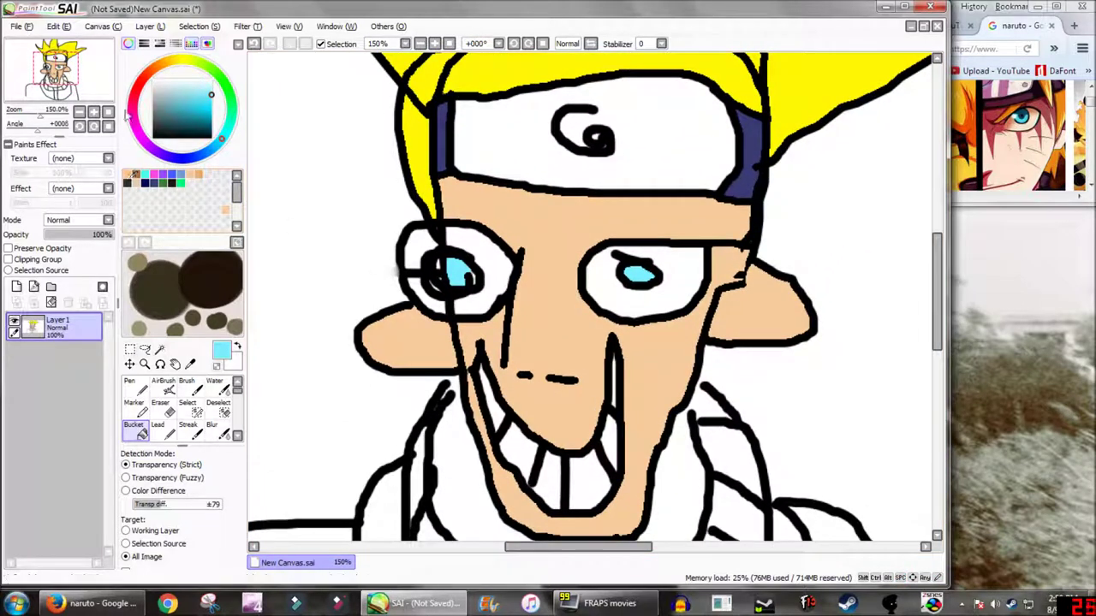
{"action": "left_click", "coordinate": [548, 77], "text": "alt"}
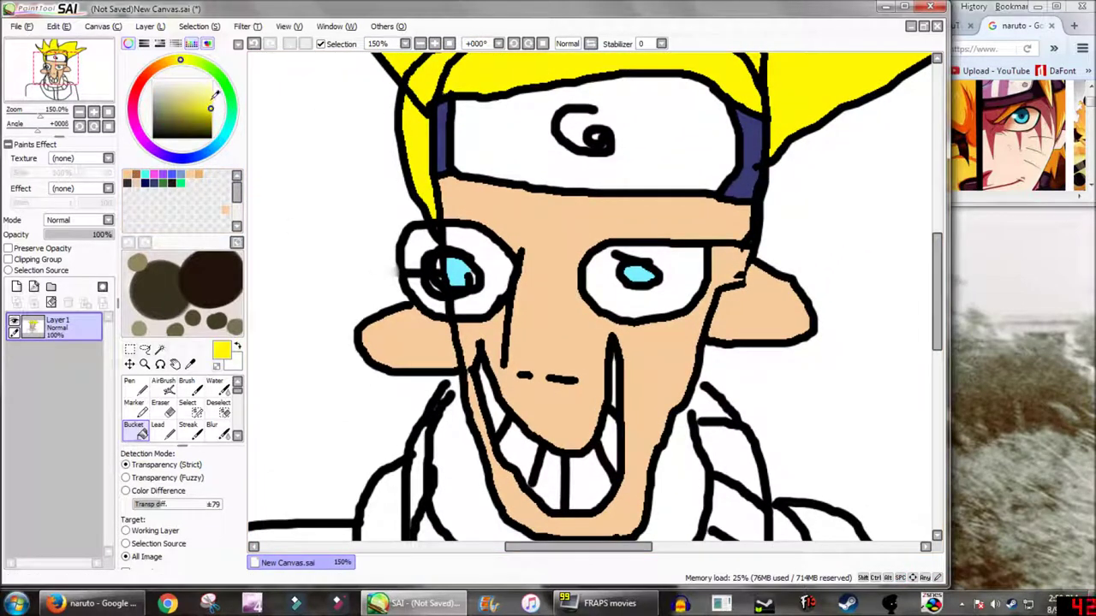
{"action": "left_click", "coordinate": [213, 110]}
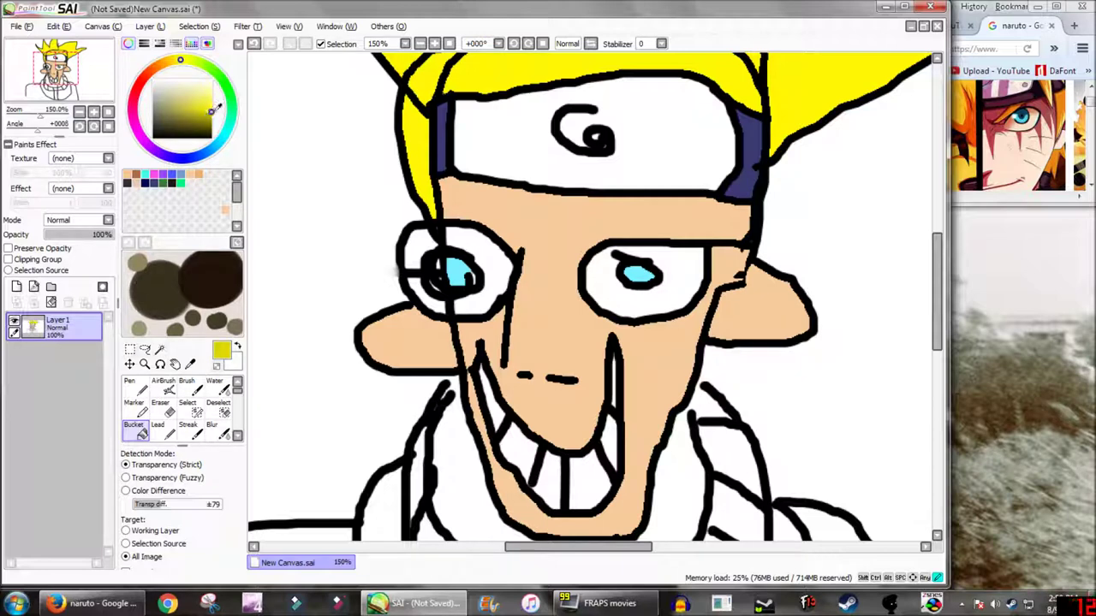
{"action": "scroll", "coordinate": [529, 286], "scroll_direction": "down", "scroll_amount": 3}
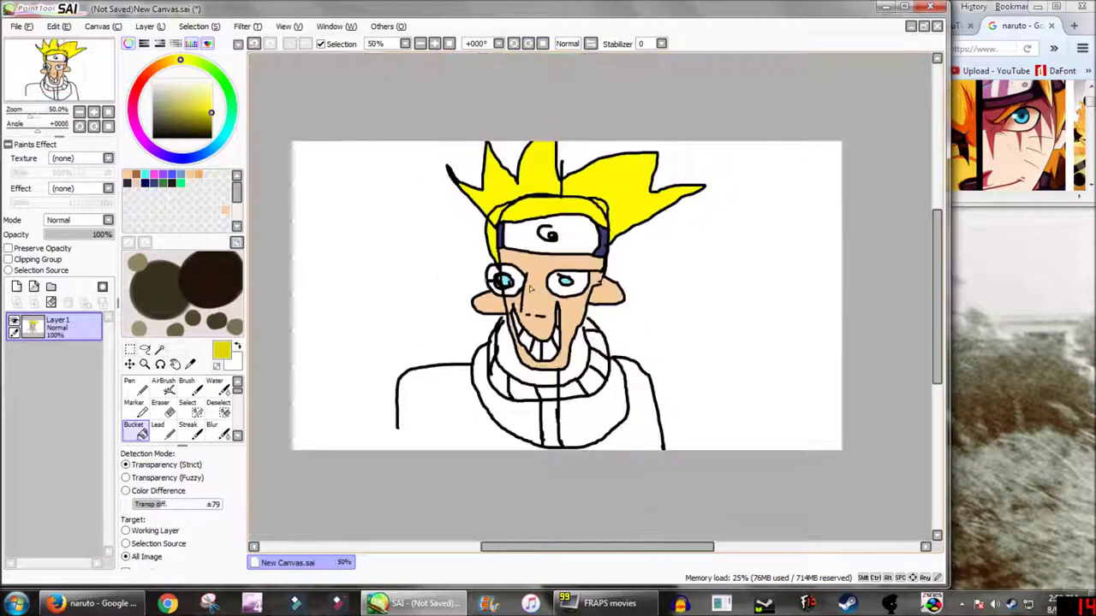
{"action": "left_click", "coordinate": [140, 395]}
{"action": "left_click_drag", "start_coordinate": [193, 472], "coordinate": [333, 475]}
{"action": "left_click_drag", "start_coordinate": [497, 224], "coordinate": [680, 225]}
{"action": "left_click", "coordinate": [253, 45]}
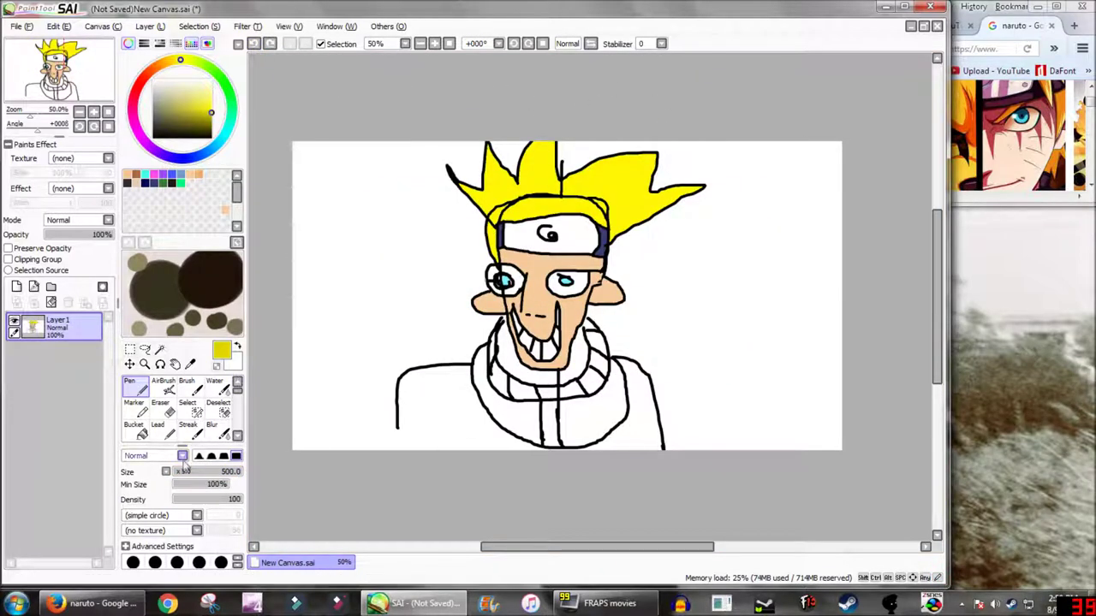
Step: Draw a thick mustard eyebrow above each eye with the Pen at size 30
{"action": "left_click", "coordinate": [182, 471]}
{"action": "left_click_drag", "start_coordinate": [181, 476], "coordinate": [178, 476]}
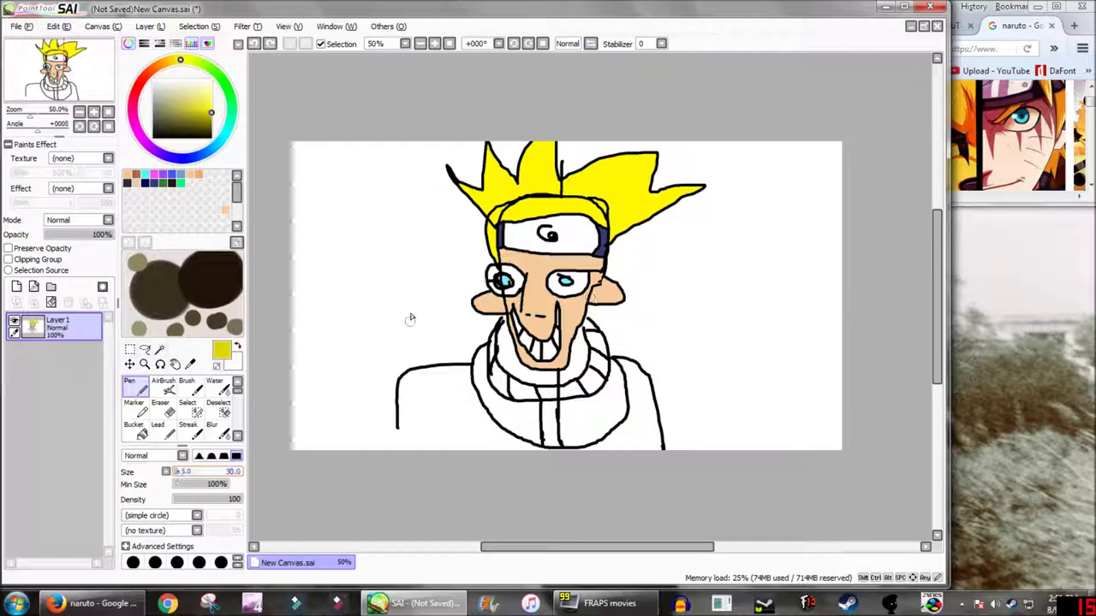
{"action": "left_click_drag", "start_coordinate": [477, 260], "coordinate": [609, 269]}
{"action": "scroll", "coordinate": [562, 364], "scroll_direction": "up", "scroll_amount": 1}
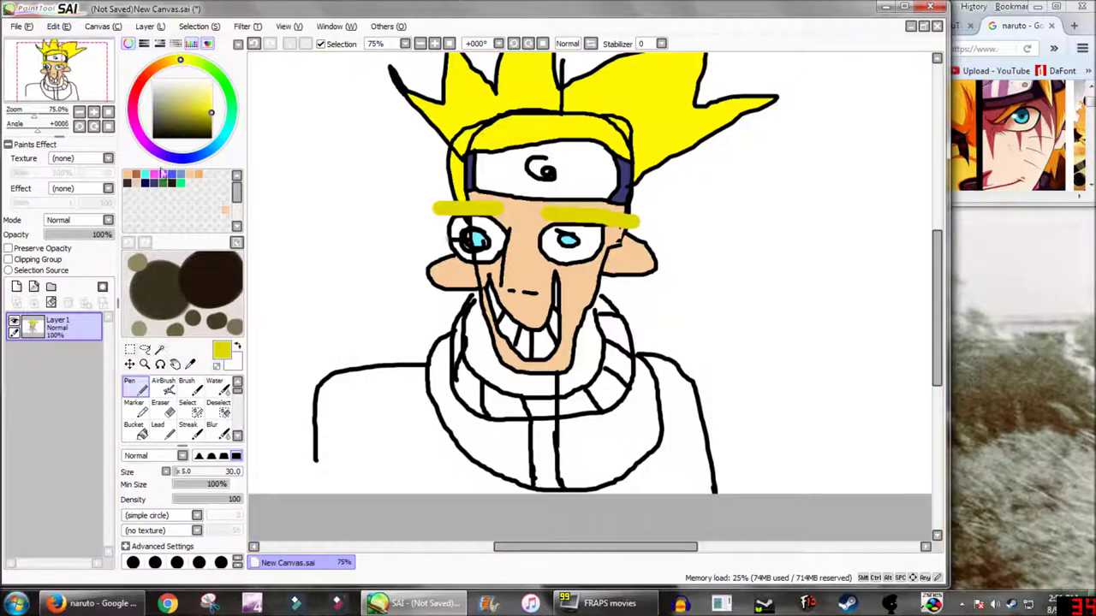
Step: Try to fill the inner collar area below the chin with black using the Bucket, and undo the fills
{"action": "left_click", "coordinate": [165, 179]}
{"action": "left_click", "coordinate": [133, 428]}
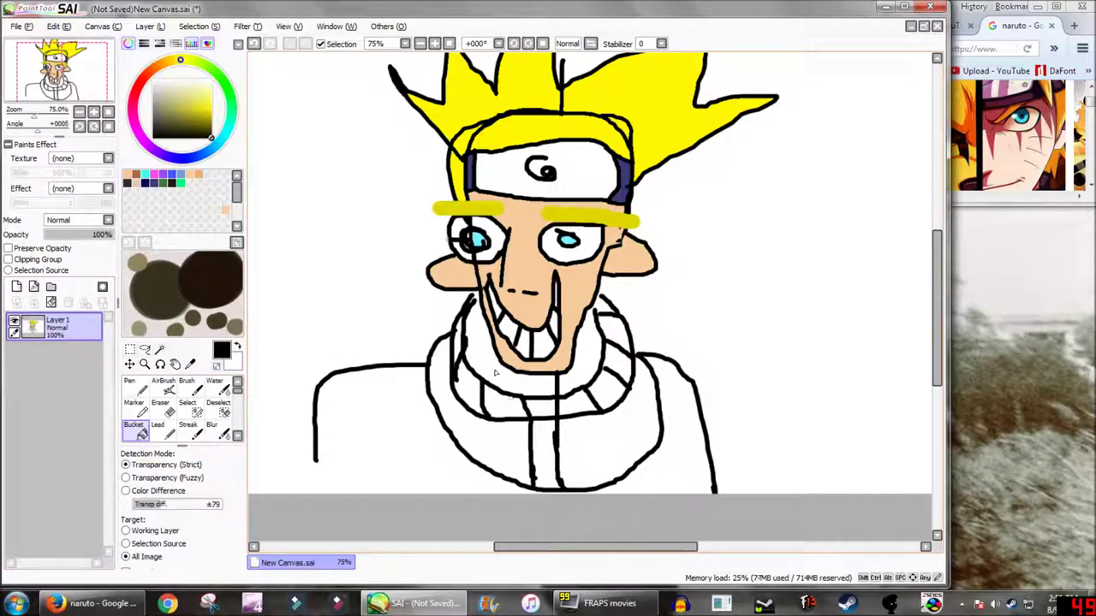
{"action": "left_click", "coordinate": [492, 378]}
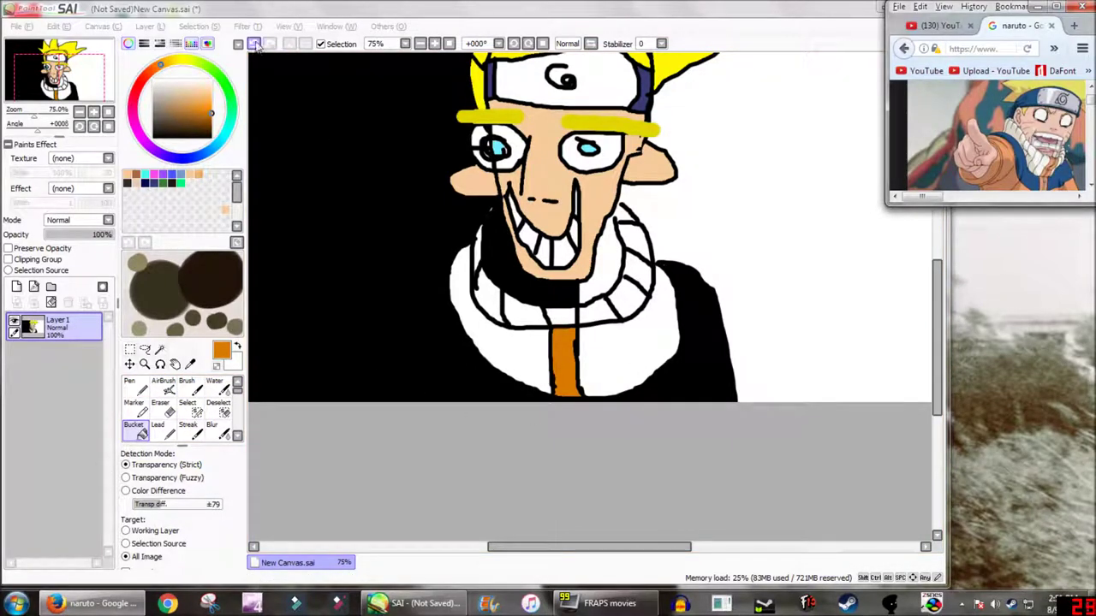
{"action": "left_click", "coordinate": [256, 44]}
{"action": "left_click", "coordinate": [256, 45]}
{"action": "left_click", "coordinate": [256, 44]}
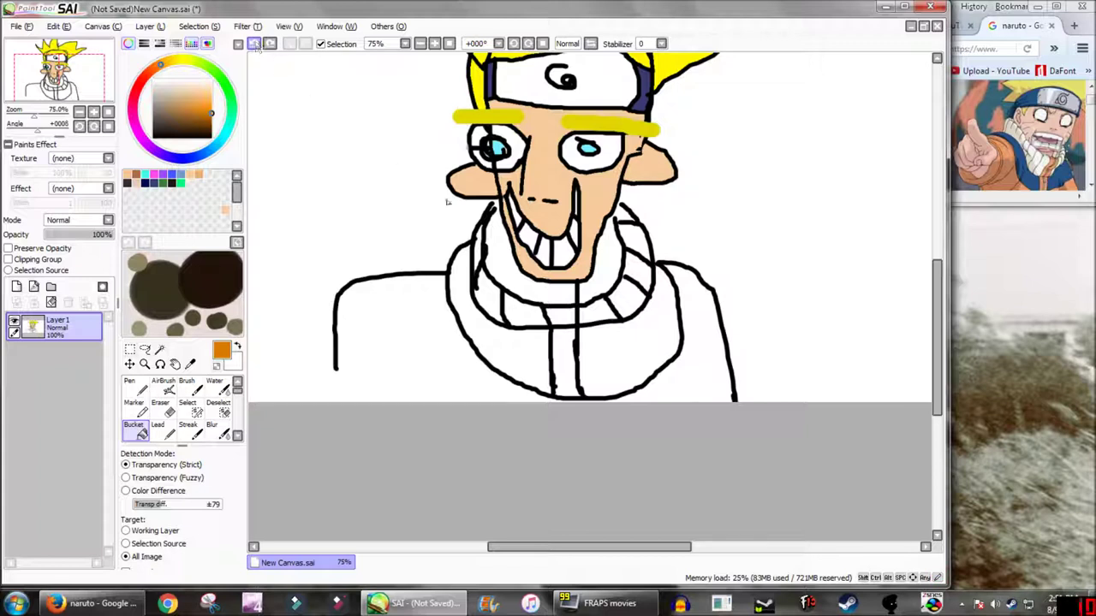
Step: Fill the jacket's central zipper strip and the collar segment above it with dark orange using the Bucket
{"action": "left_click", "coordinate": [565, 345]}
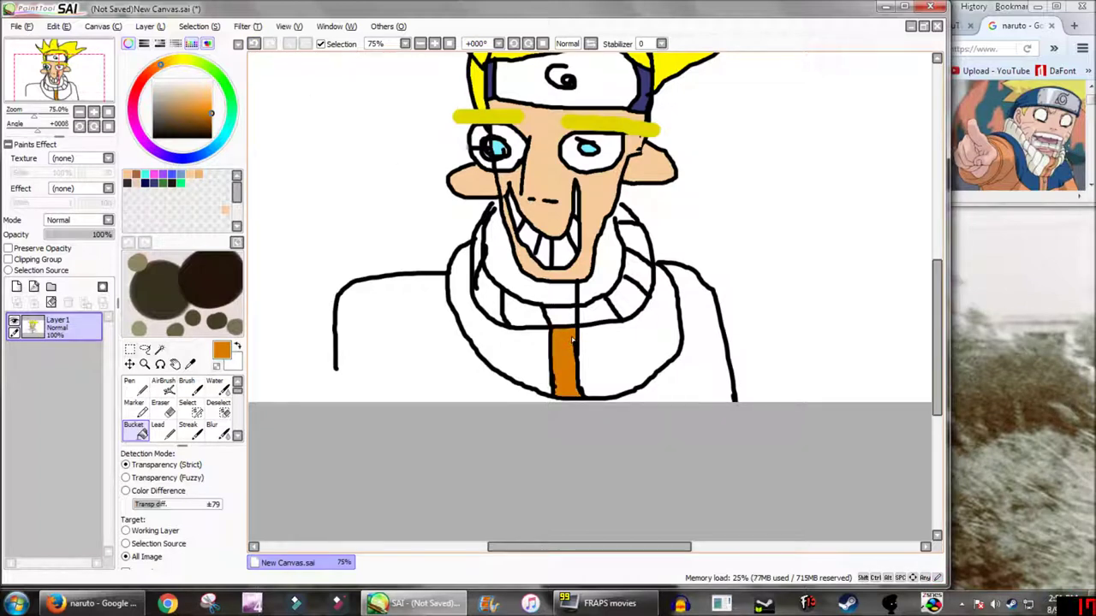
{"action": "left_click", "coordinate": [557, 317]}
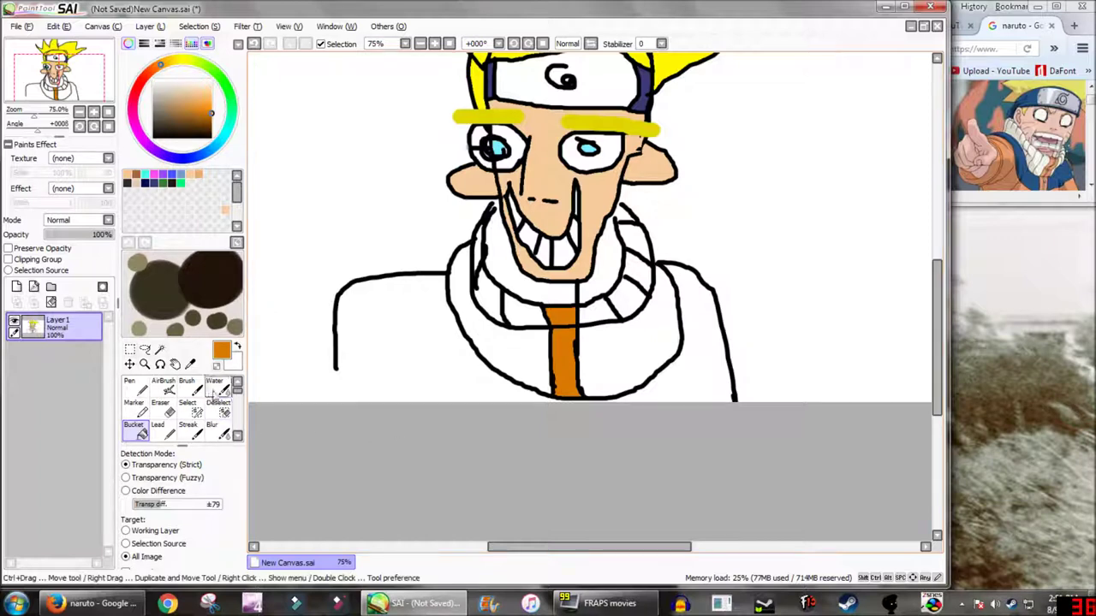
Step: Try to fill the jacket's shoulder with dark orange, and undo the fill
{"action": "left_click", "coordinate": [681, 380]}
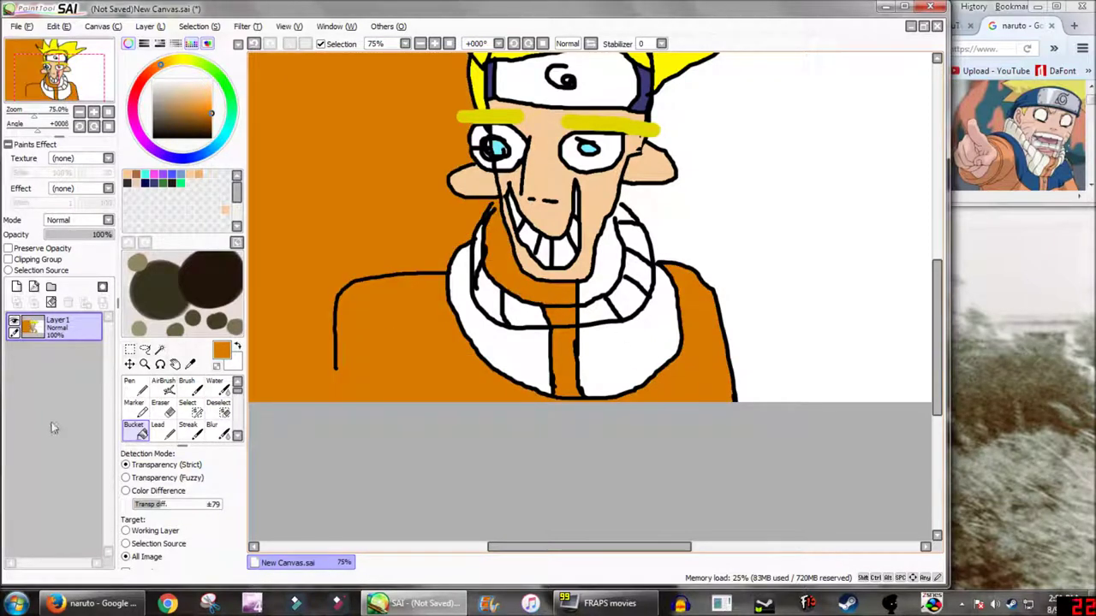
{"action": "left_click", "coordinate": [134, 386]}
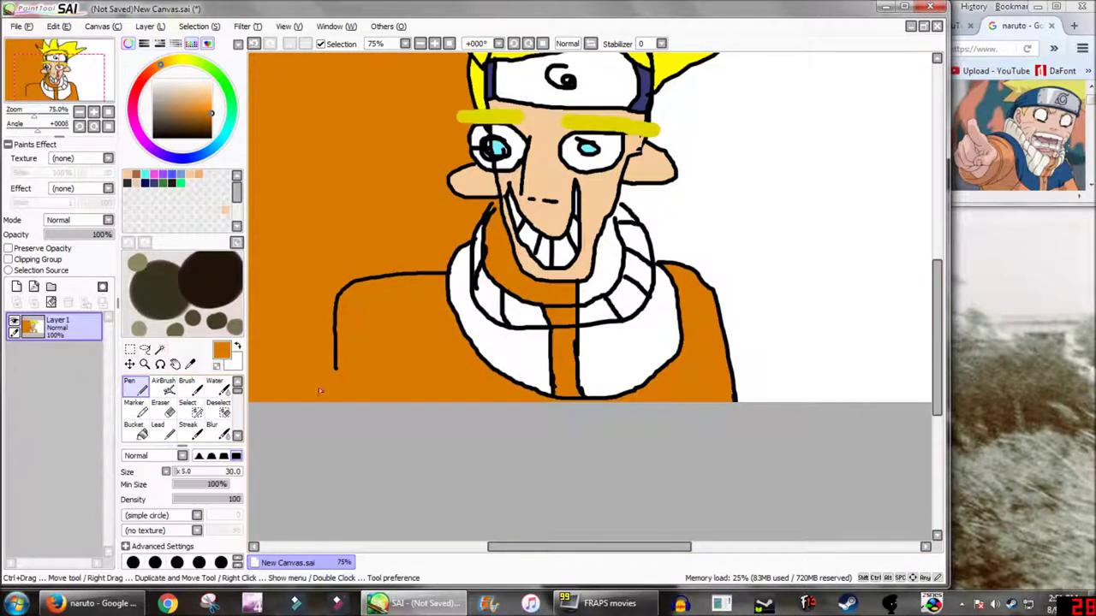
{"action": "left_click", "coordinate": [254, 44]}
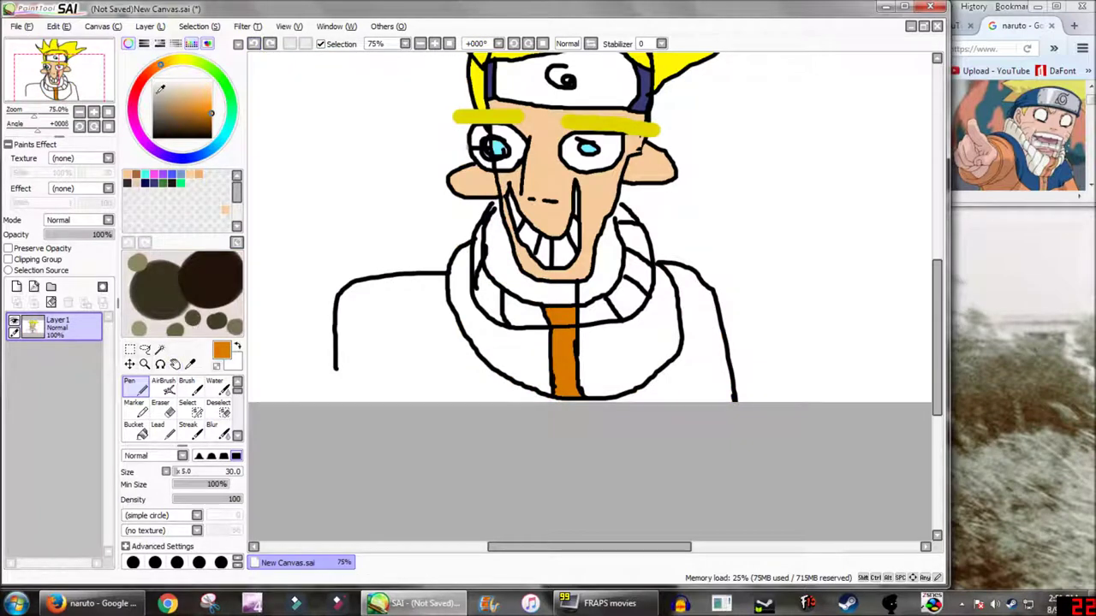
Step: Close the gap between the collar's lower outline and the canvas edge with a black Pen stroke
{"action": "left_click", "coordinate": [211, 136]}
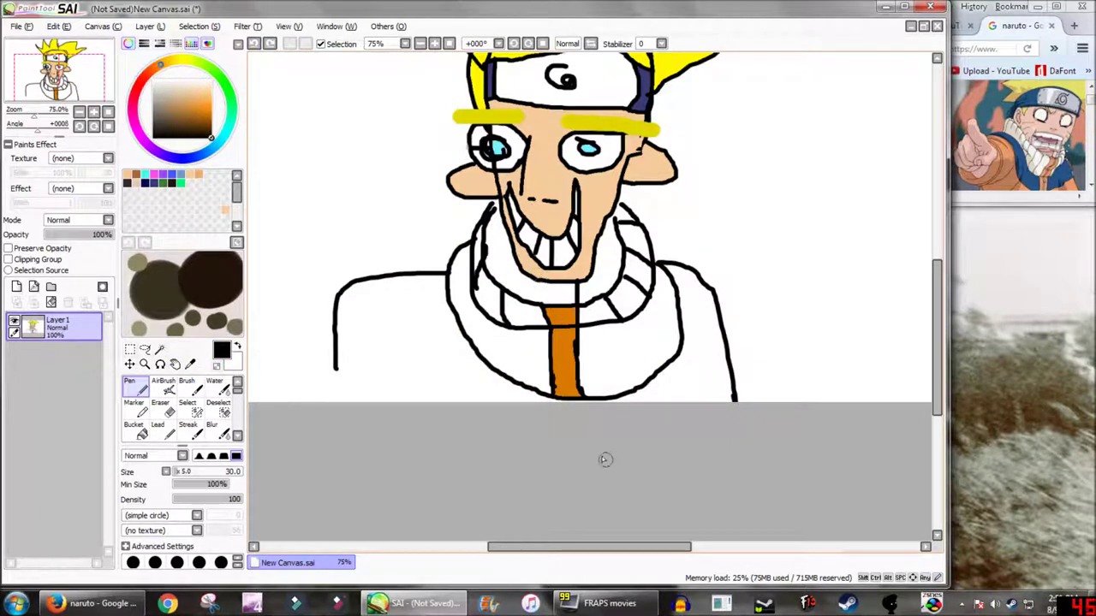
{"action": "left_click_drag", "start_coordinate": [570, 405], "coordinate": [572, 439]}
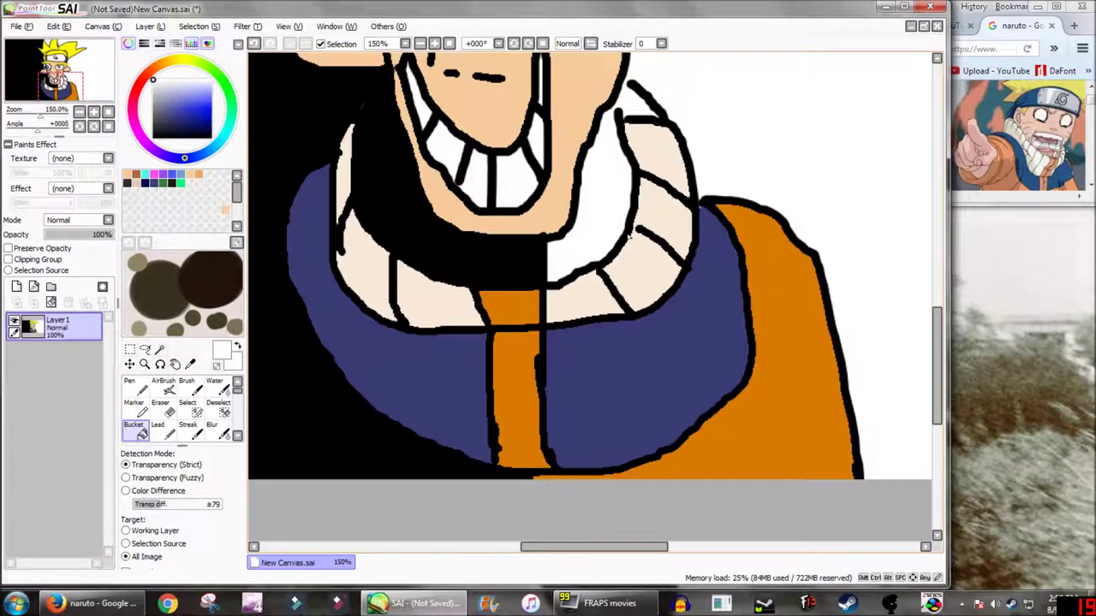
Step: Sample the beige from the collar and darken it to a near-black brown
{"action": "left_click", "coordinate": [646, 261], "text": "alt"}
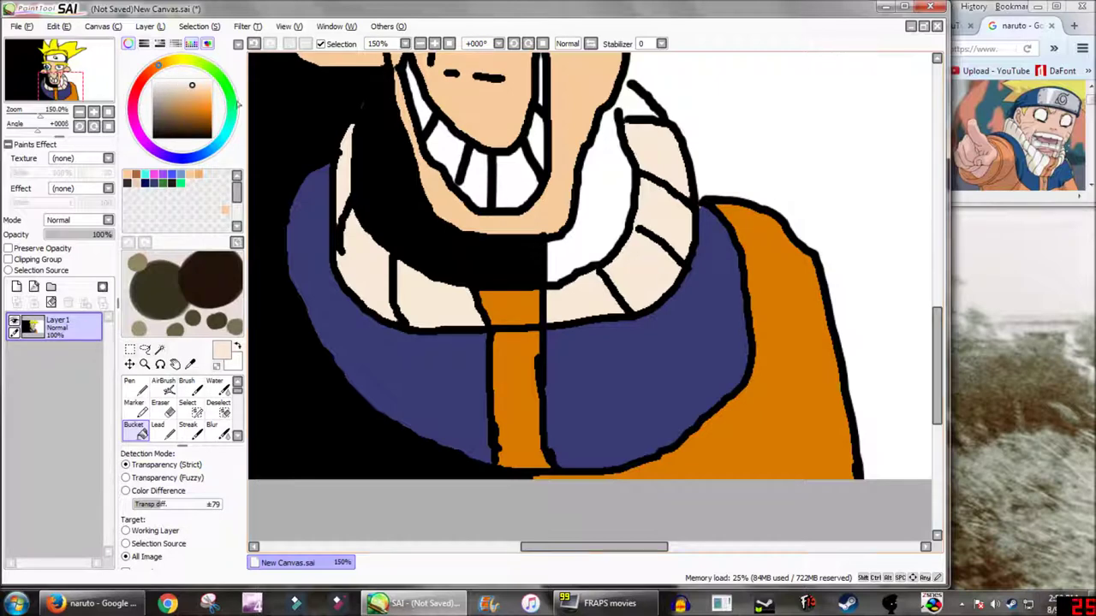
{"action": "left_click", "coordinate": [181, 102]}
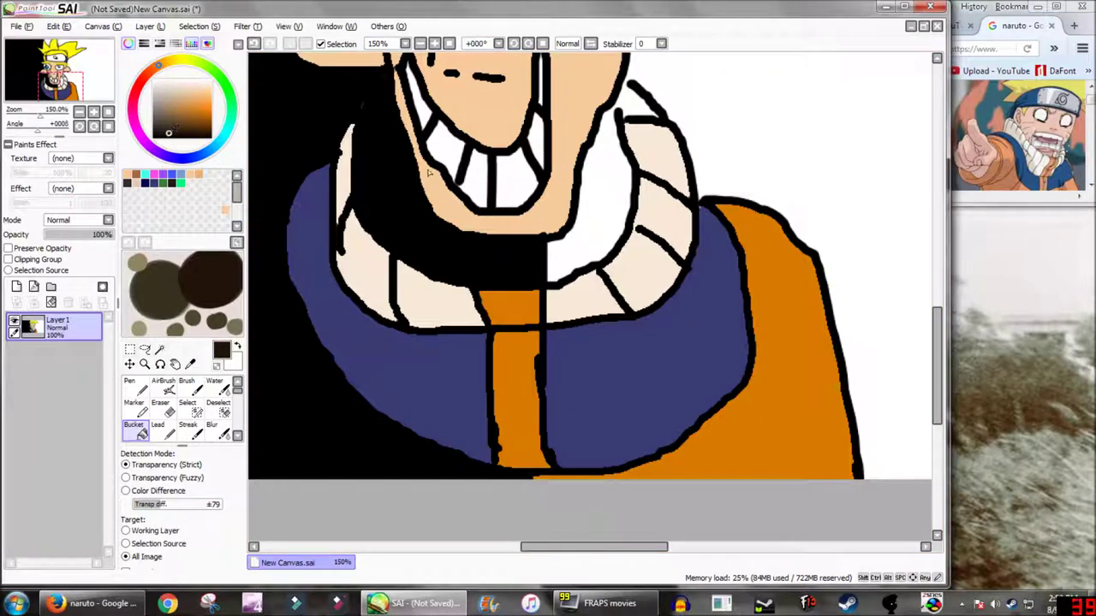
{"action": "left_click", "coordinate": [253, 43]}
{"action": "left_click", "coordinate": [272, 44]}
Step: Try to fill the white inner collar area beside the jaw with the near-black brown, and undo the fill
{"action": "left_click", "coordinate": [599, 186]}
{"action": "scroll", "coordinate": [722, 166], "scroll_direction": "down", "scroll_amount": 5}
{"action": "left_click_drag", "start_coordinate": [681, 155], "coordinate": [661, 250]}
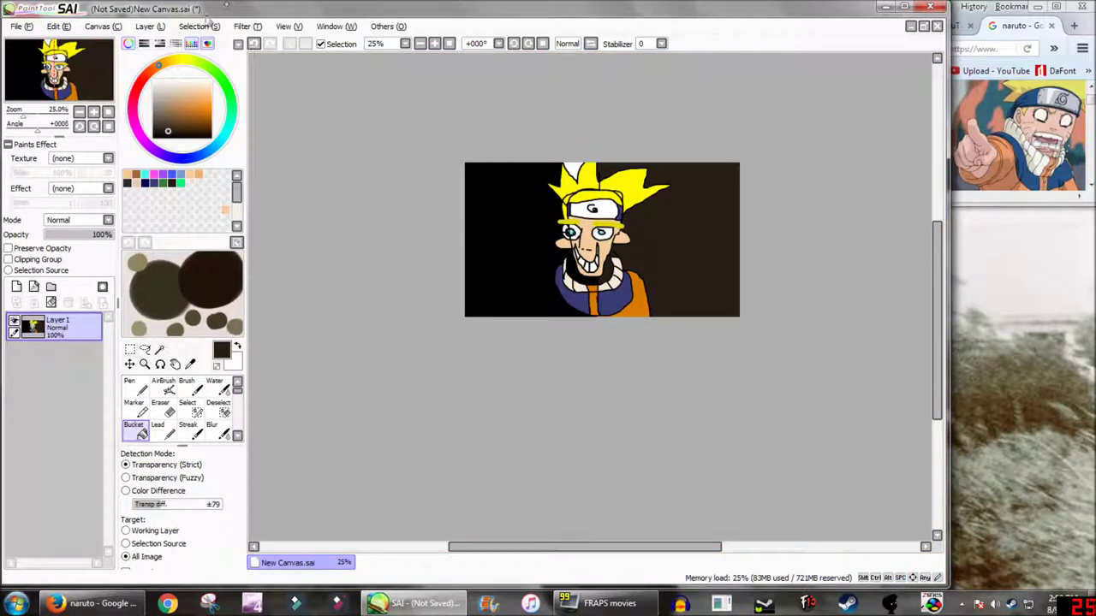
{"action": "left_click", "coordinate": [253, 43]}
Step: Close the gap between the jaw and the collar's upper end with the Pen and fill the white inner collar in near-black brown
{"action": "scroll", "coordinate": [681, 351], "scroll_direction": "up", "scroll_amount": 8}
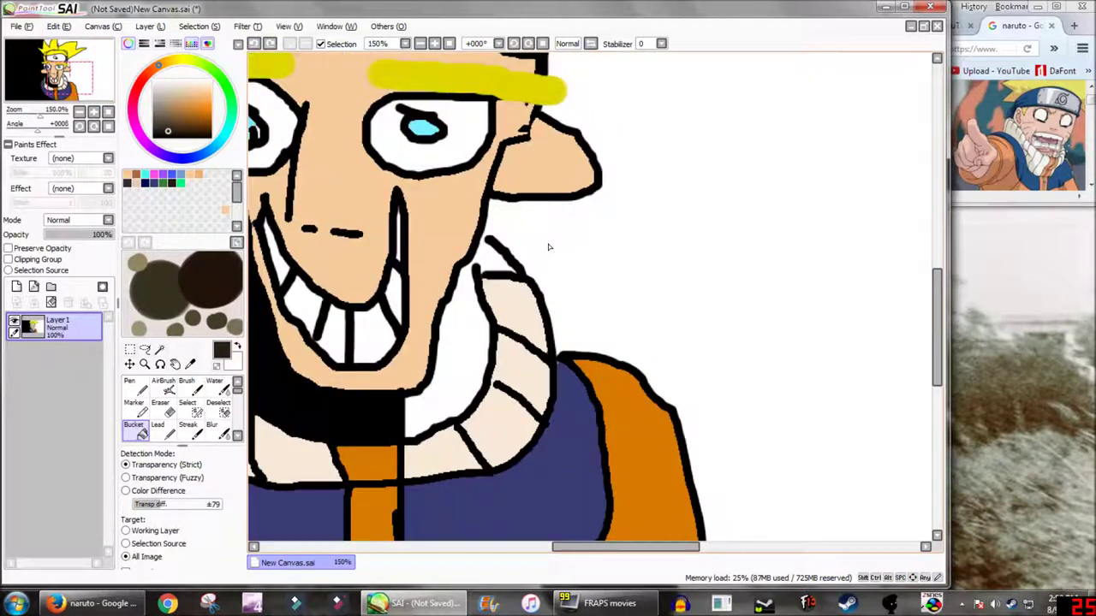
{"action": "left_click", "coordinate": [135, 387]}
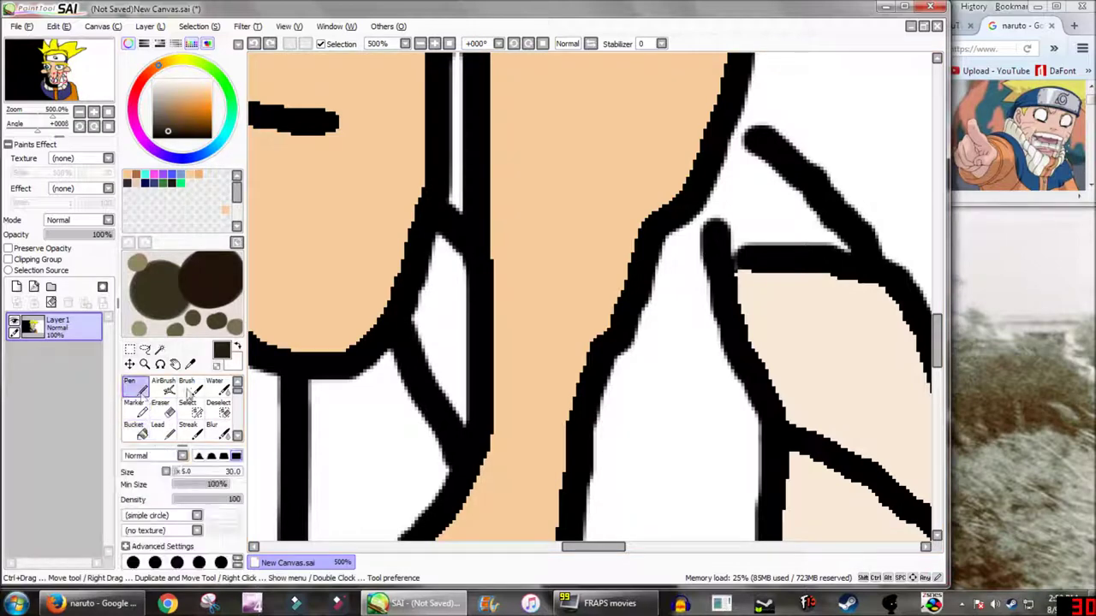
{"action": "mouse_move", "coordinate": [719, 246]}
{"action": "left_mouse_down"}
{"action": "mouse_move", "coordinate": [701, 227]}
{"action": "mouse_move", "coordinate": [789, 173]}
{"action": "mouse_move", "coordinate": [745, 135]}
{"action": "left_mouse_up"}
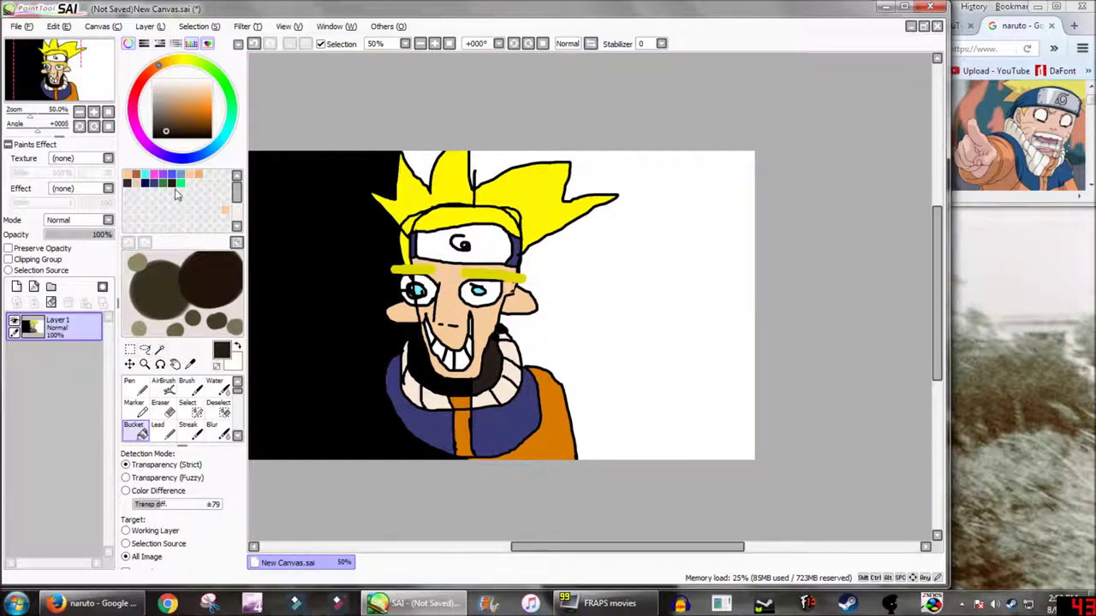
Step: Try peach and light blue as drawing colours and settle on a vivid orange
{"action": "left_click_drag", "start_coordinate": [206, 122], "coordinate": [212, 90]}
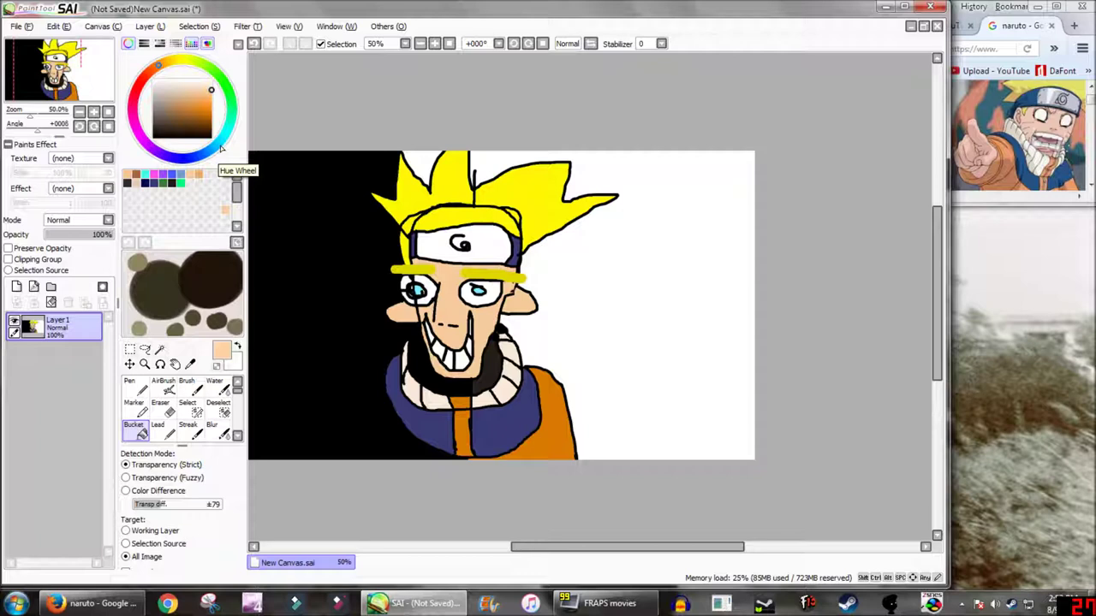
{"action": "left_click", "coordinate": [221, 148]}
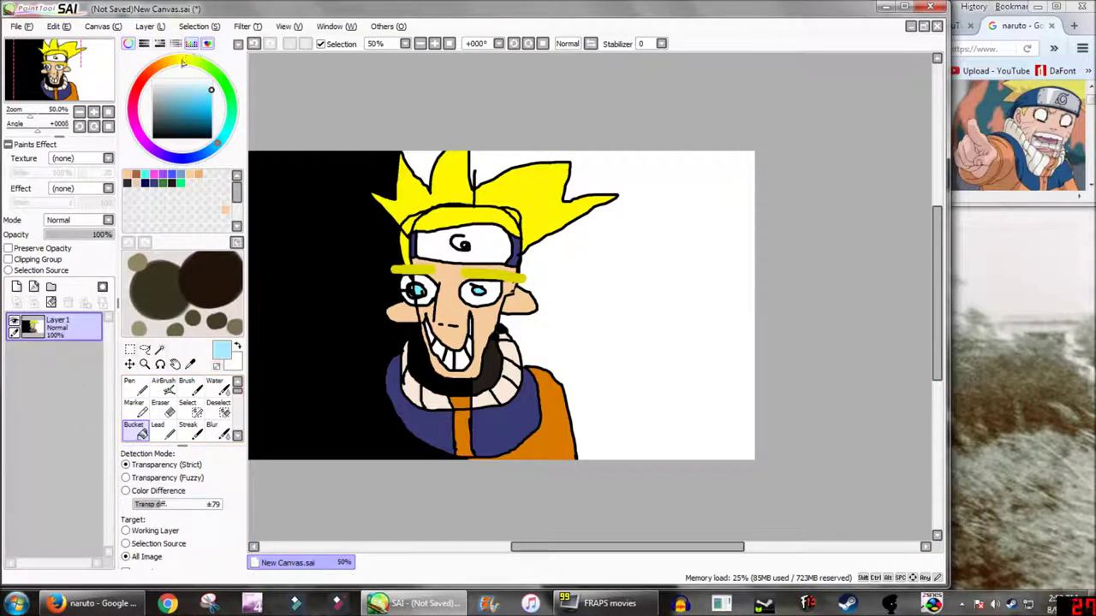
{"action": "left_click_drag", "start_coordinate": [182, 64], "coordinate": [161, 66]}
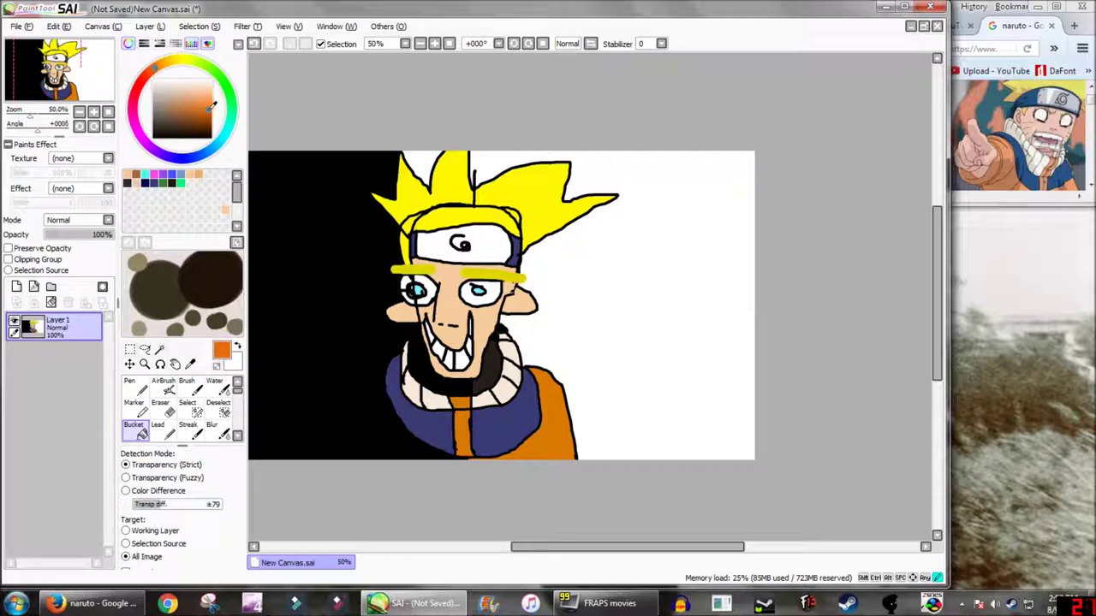
Step: Add a new layer beneath the portrait layer, and undo an orange Pen stroke tested on it
{"action": "left_click", "coordinate": [134, 387]}
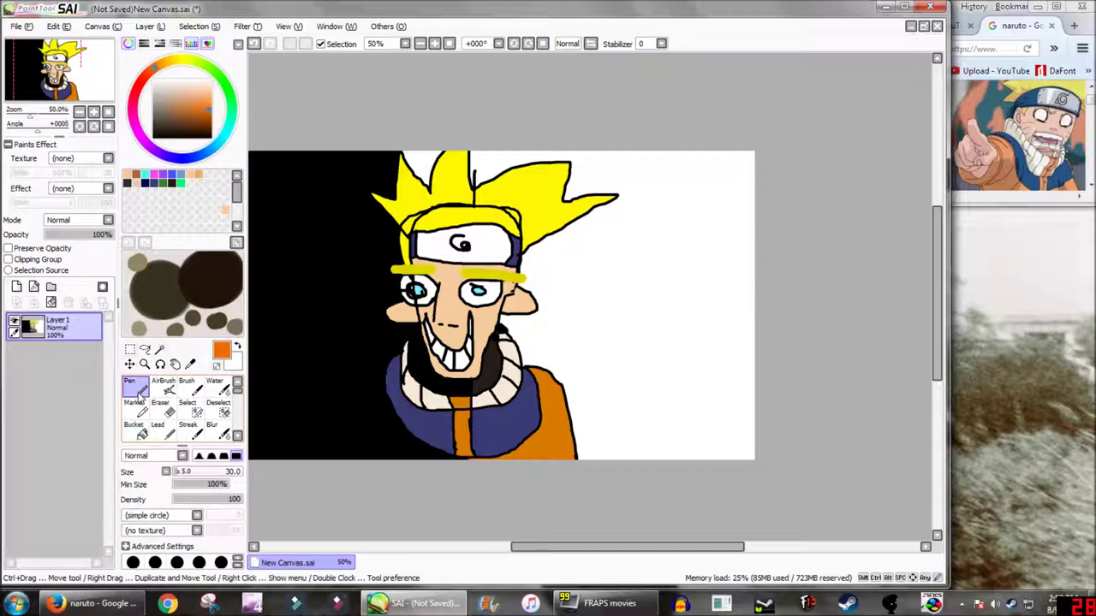
{"action": "left_click", "coordinate": [16, 288]}
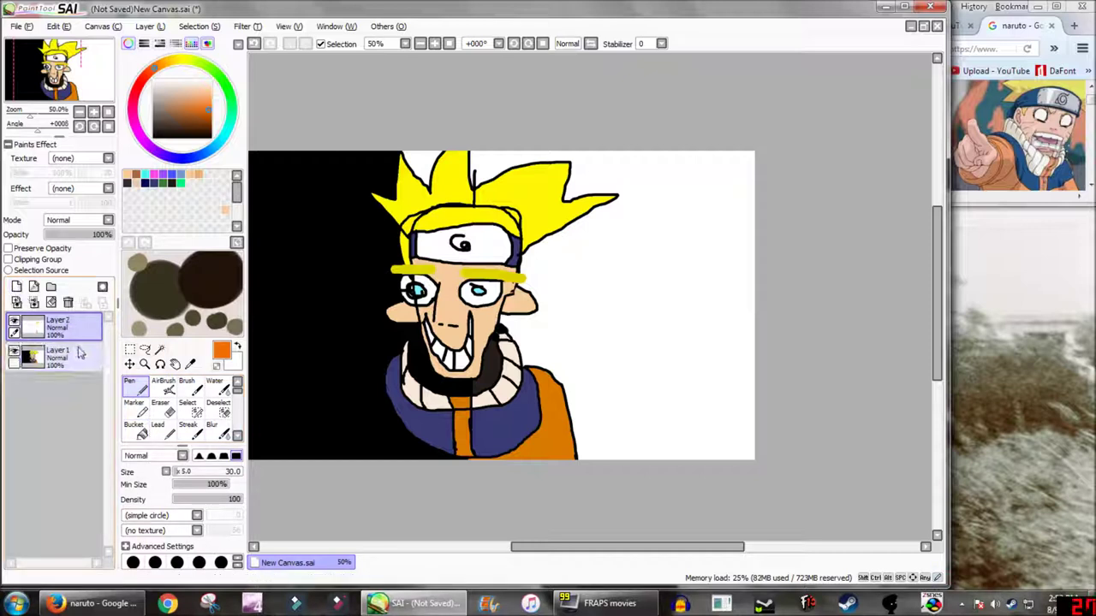
{"action": "left_click_drag", "start_coordinate": [62, 381], "coordinate": [60, 376]}
{"action": "mouse_move", "coordinate": [599, 313]}
{"action": "left_mouse_down"}
{"action": "mouse_move", "coordinate": [619, 287]}
{"action": "mouse_move", "coordinate": [544, 295]}
{"action": "left_mouse_up"}
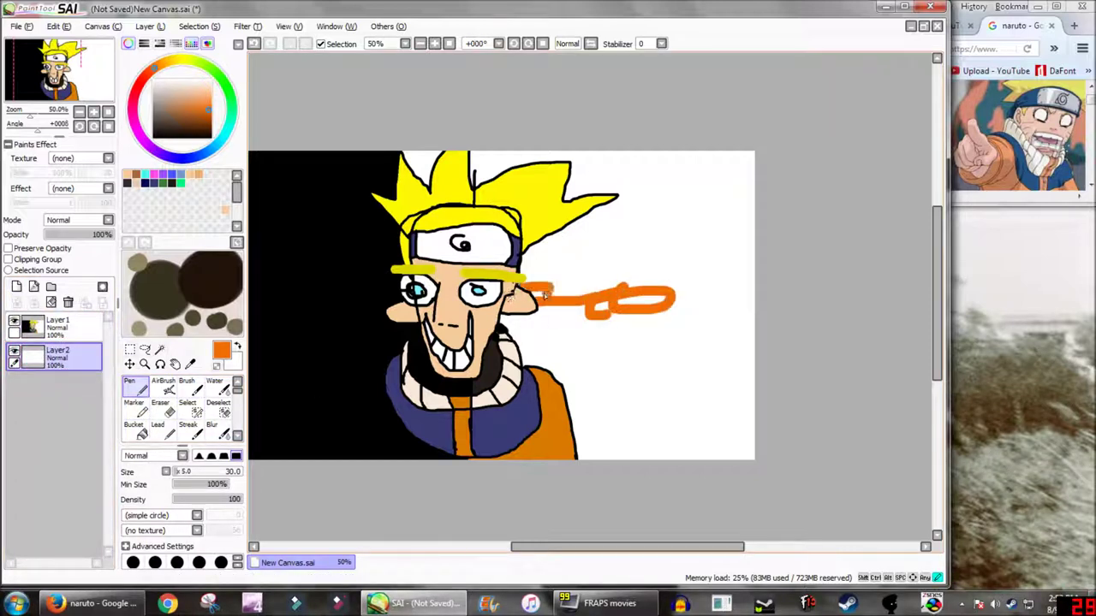
{"action": "left_click", "coordinate": [255, 44]}
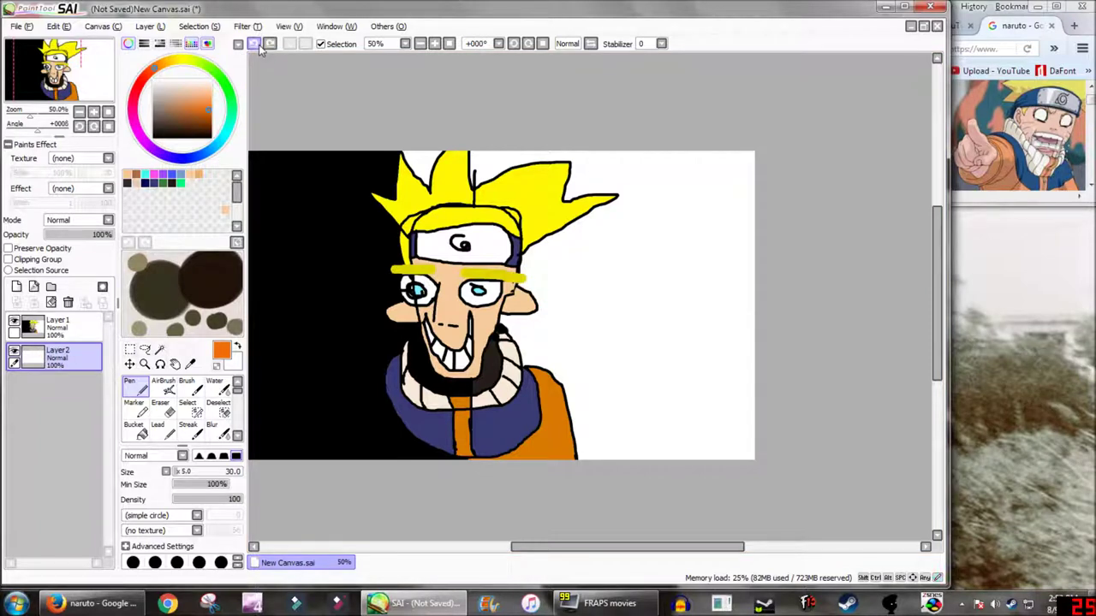
Step: Fill the white background beside the portrait with vivid orange on the lower layer, undoing the fill between the hair spikes
{"action": "left_click", "coordinate": [139, 431]}
{"action": "left_click", "coordinate": [568, 340]}
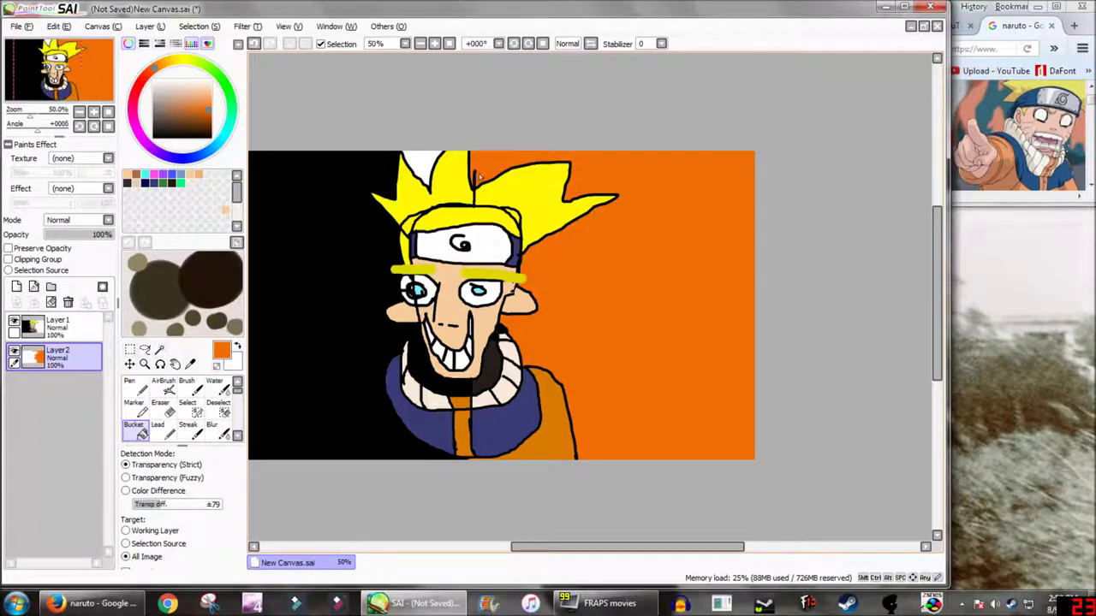
{"action": "left_click", "coordinate": [421, 158]}
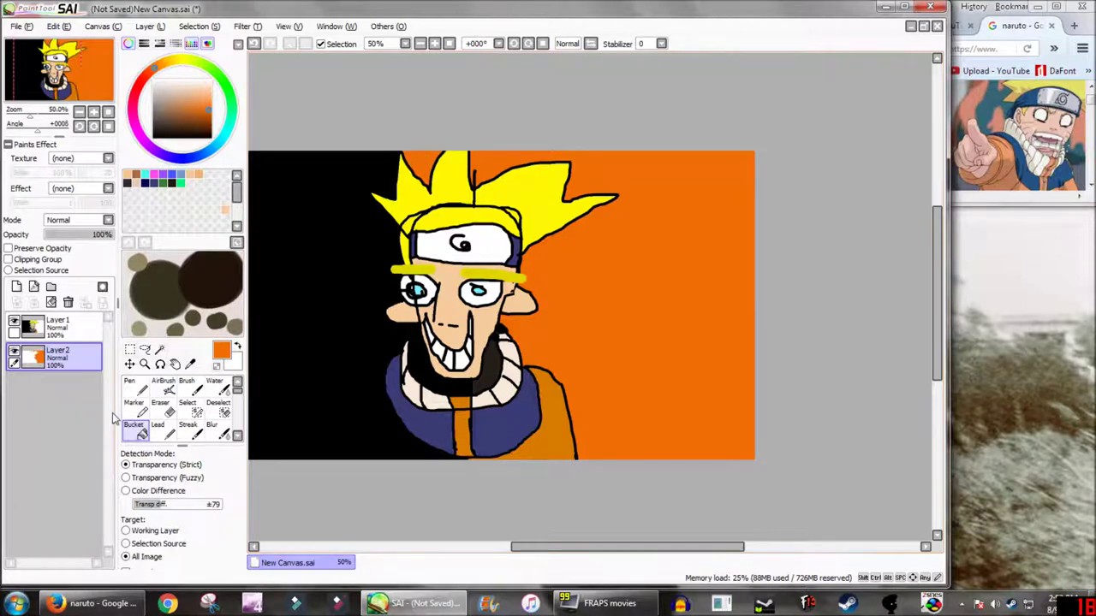
{"action": "left_click", "coordinate": [254, 44]}
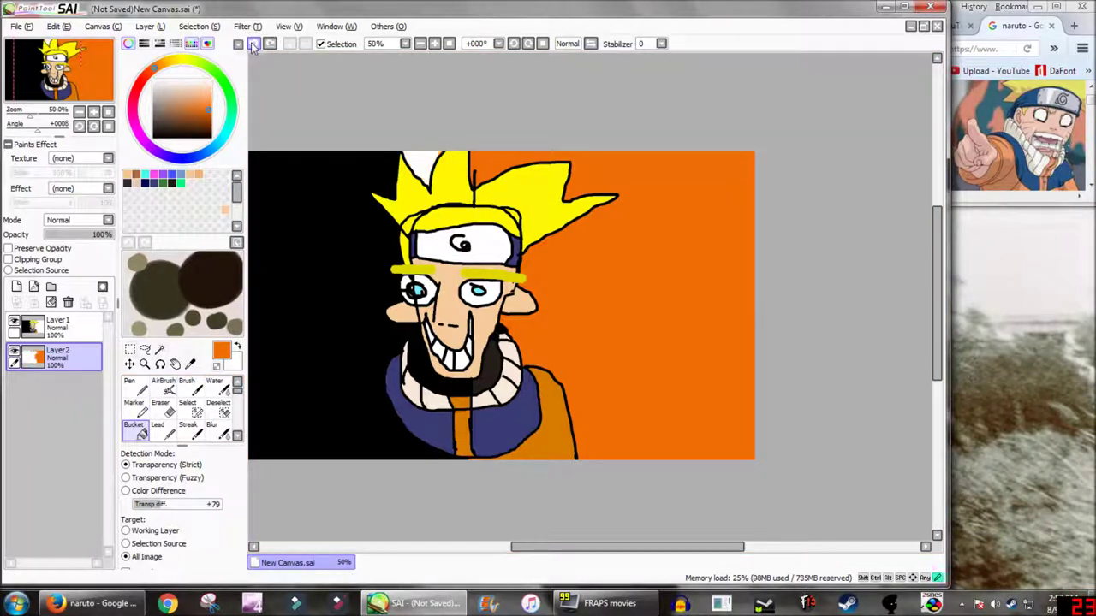
{"action": "left_click", "coordinate": [254, 44]}
{"action": "left_click", "coordinate": [677, 268]}
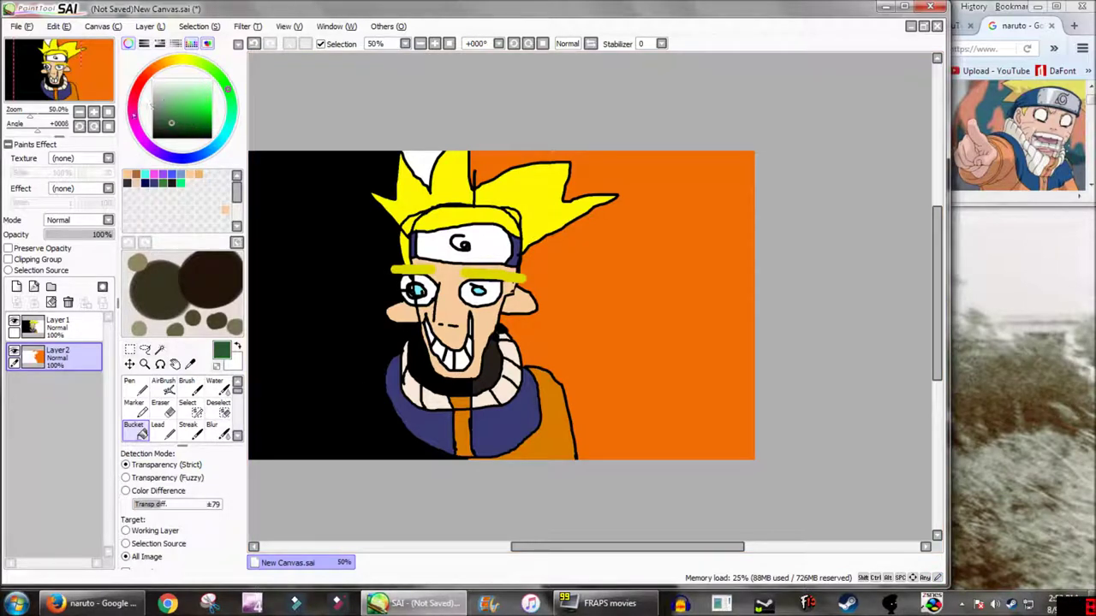
Step: Paint the lower part of the background vivid purple with the Pen at size 500, undoing and redoing the first stroke
{"action": "left_click_drag", "start_coordinate": [229, 88], "coordinate": [191, 114]}
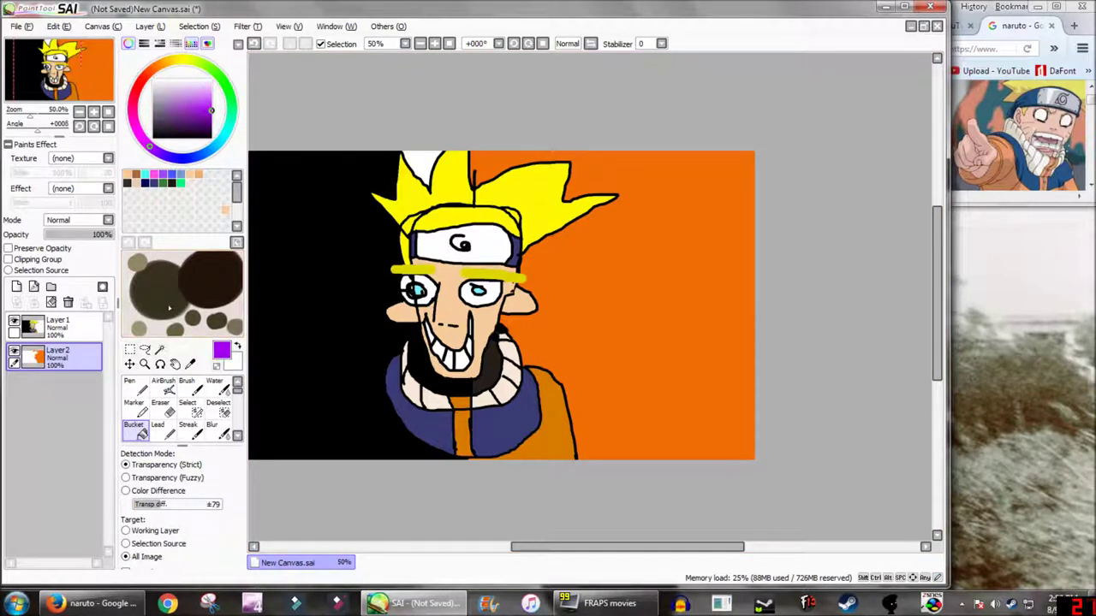
{"action": "left_click", "coordinate": [135, 386]}
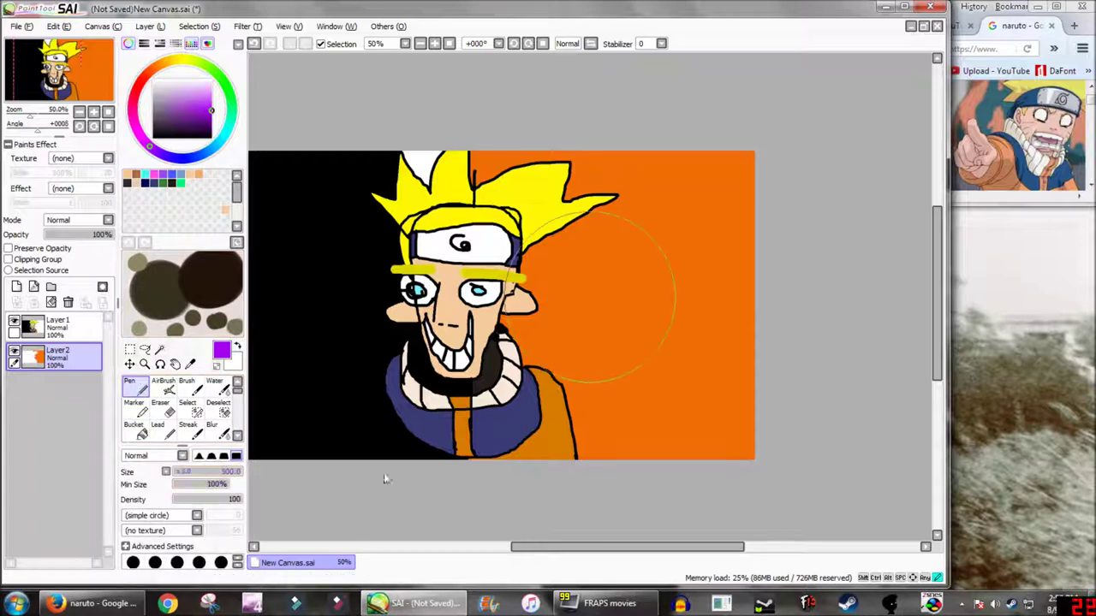
{"action": "left_click_drag", "start_coordinate": [518, 423], "coordinate": [808, 408]}
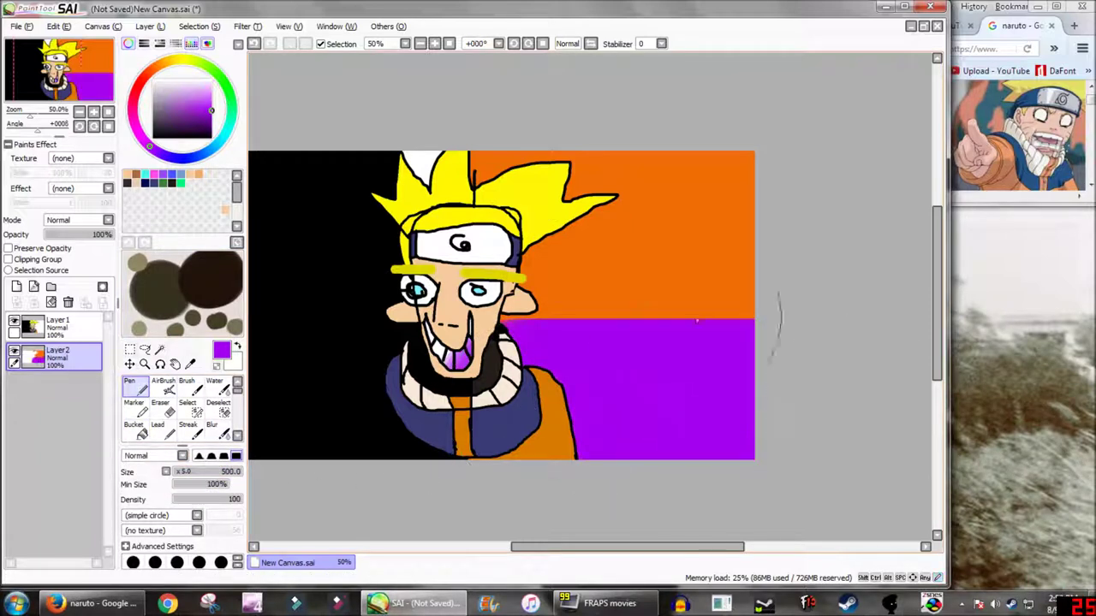
{"action": "left_click", "coordinate": [253, 44]}
{"action": "mouse_move", "coordinate": [561, 409]}
{"action": "left_mouse_down"}
{"action": "mouse_move", "coordinate": [573, 392]}
{"action": "mouse_move", "coordinate": [814, 407]}
{"action": "left_mouse_up"}
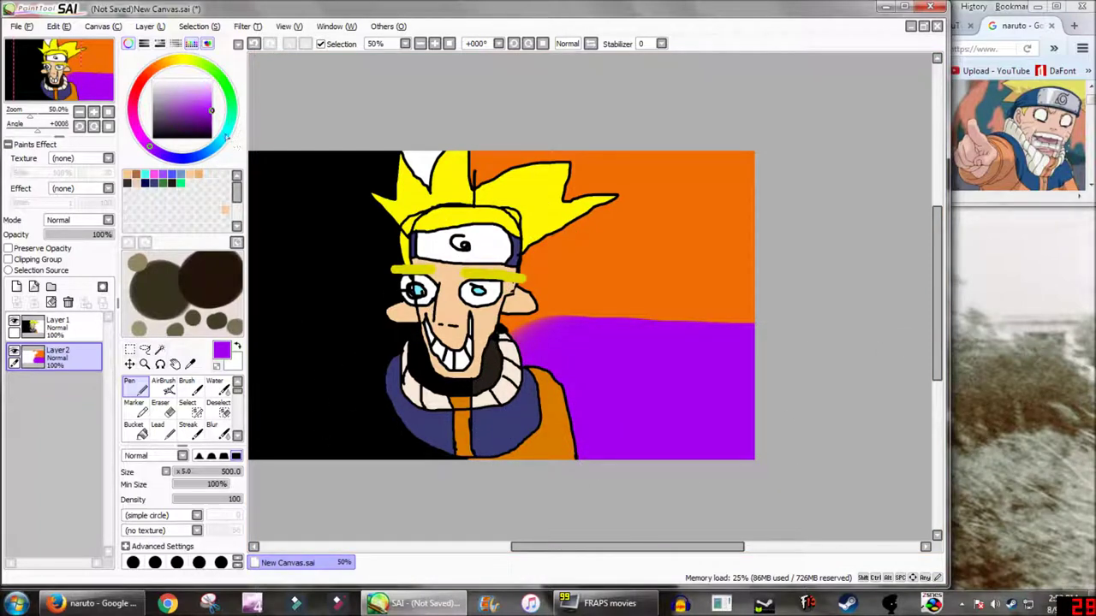
Step: Choose a medium green and undo an oversized Pen dab tested beside the collar
{"action": "left_click", "coordinate": [225, 88]}
{"action": "left_click", "coordinate": [184, 116]}
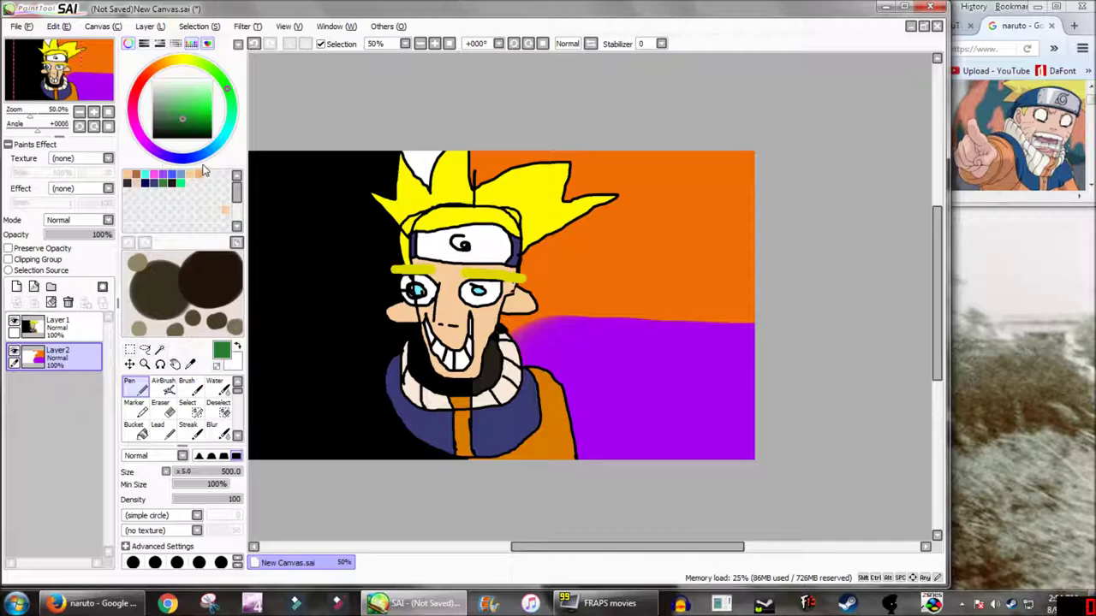
{"action": "scroll", "coordinate": [609, 352], "scroll_direction": "up", "scroll_amount": 4}
{"action": "scroll", "coordinate": [609, 353], "scroll_direction": "down", "scroll_amount": 3}
{"action": "left_click", "coordinate": [517, 425]}
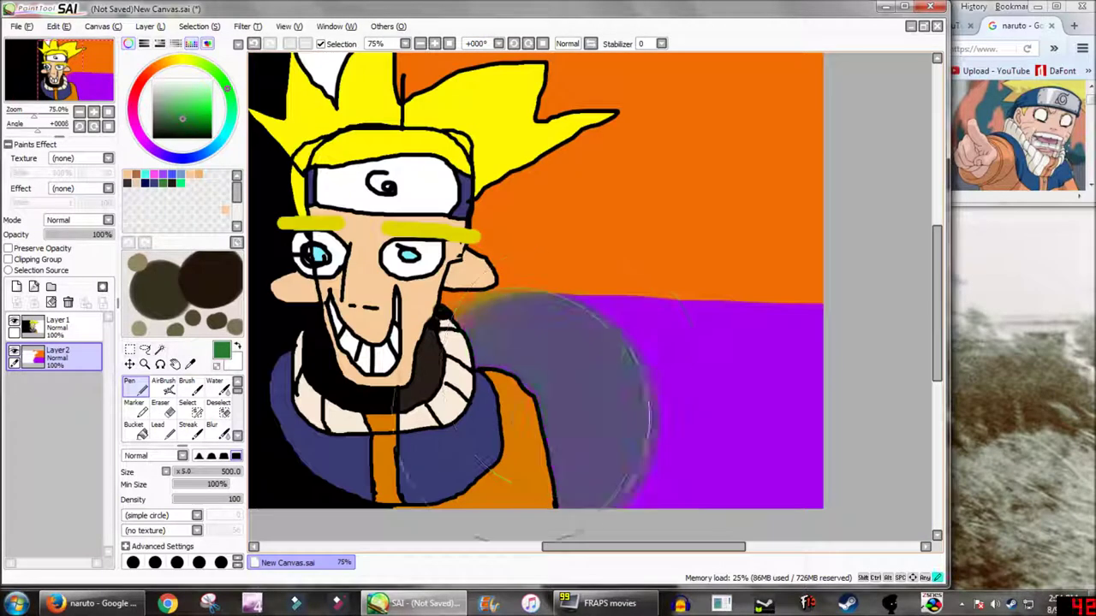
{"action": "left_click", "coordinate": [254, 43]}
Step: Paint two trees along the horizon beside the portrait with the Pen at size 100, using green trunks and teal crowns
{"action": "left_click", "coordinate": [199, 562]}
{"action": "scroll", "coordinate": [712, 256], "scroll_direction": "down", "scroll_amount": 3}
{"action": "left_click_drag", "start_coordinate": [716, 247], "coordinate": [716, 278]}
{"action": "left_click_drag", "start_coordinate": [681, 269], "coordinate": [681, 260]}
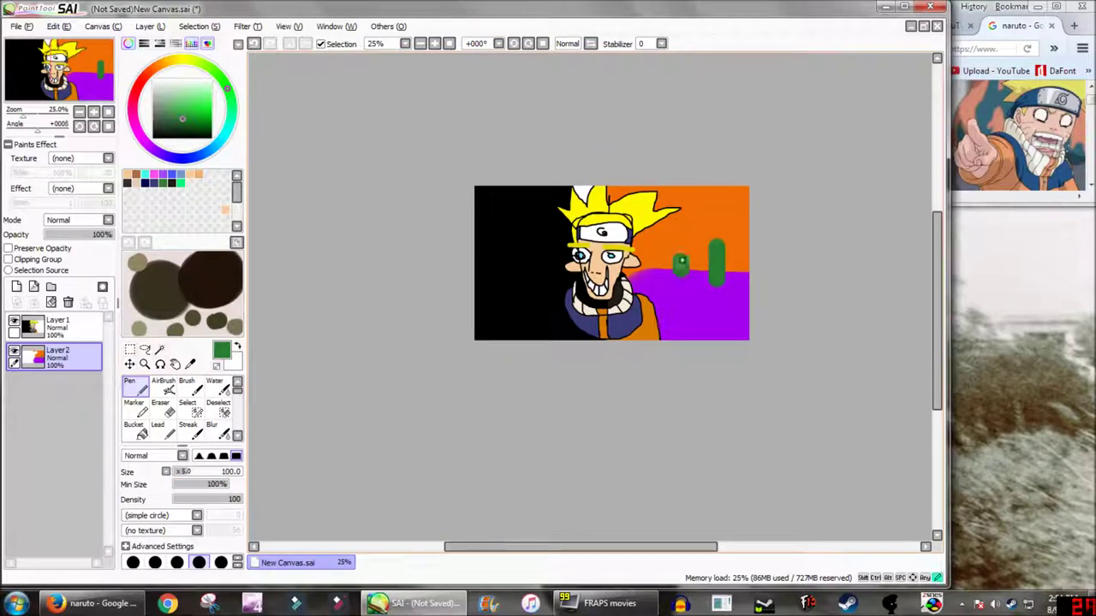
{"action": "scroll", "coordinate": [681, 260], "scroll_direction": "up", "scroll_amount": 3}
{"action": "left_click", "coordinate": [716, 248]}
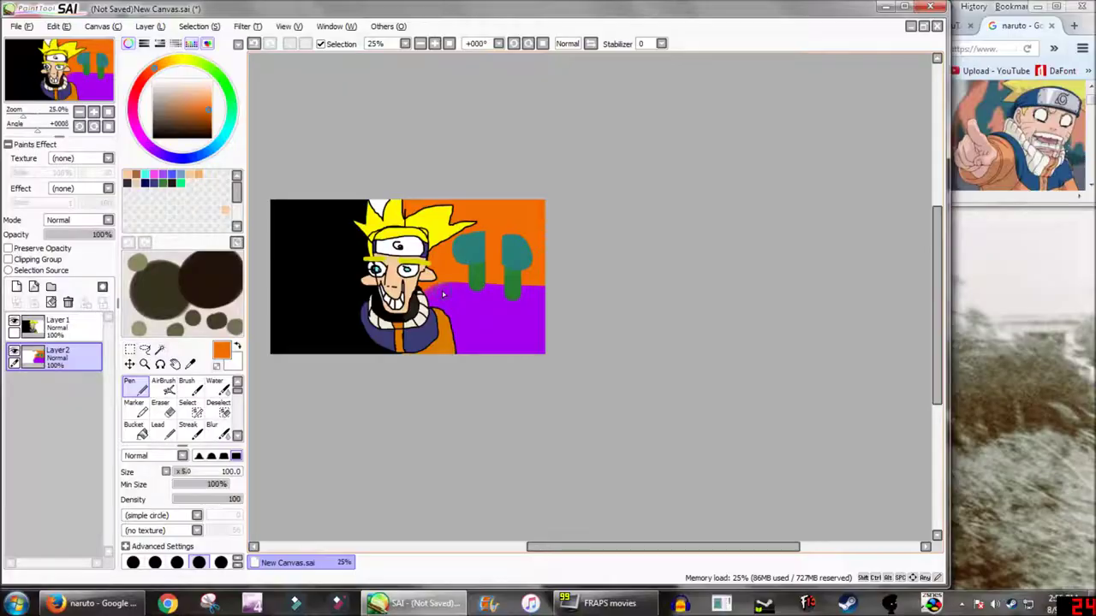
Step: Try covering the blurred purple ground edge beside the jaw with orange, and undo the stroke
{"action": "scroll", "coordinate": [490, 298], "scroll_direction": "up", "scroll_amount": 2}
{"action": "left_click_drag", "start_coordinate": [428, 291], "coordinate": [491, 299]}
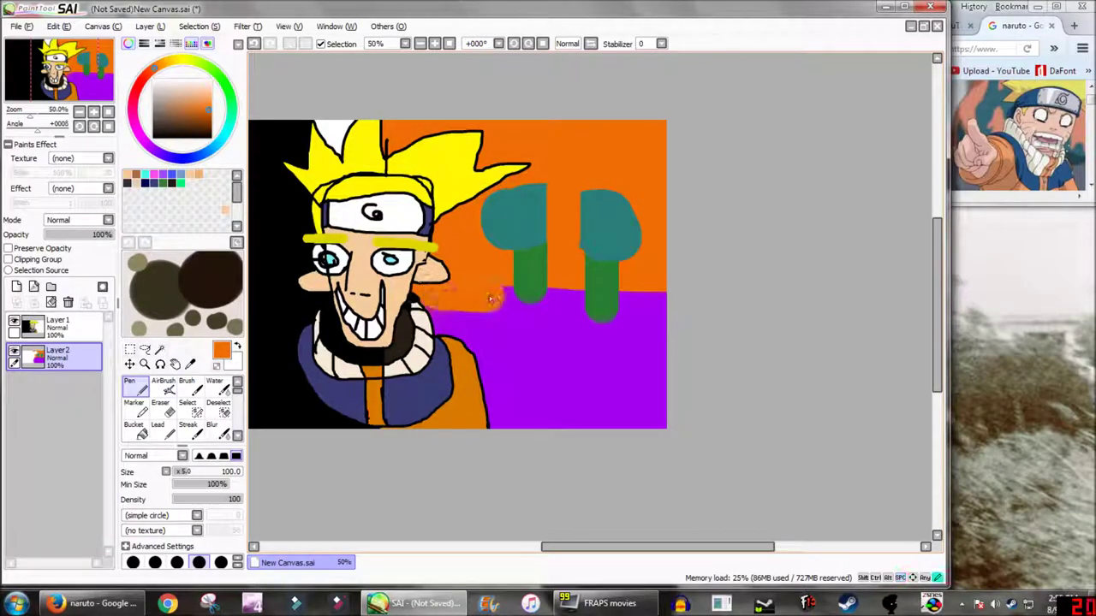
{"action": "left_click", "coordinate": [254, 44]}
Step: Fill the headband's white forehead plate with medium grey on the lower layer using the Bucket
{"action": "left_click_drag", "start_coordinate": [359, 314], "coordinate": [547, 338]}
{"action": "scroll", "coordinate": [546, 338], "scroll_direction": "down", "scroll_amount": 1}
{"action": "scroll", "coordinate": [545, 338], "scroll_direction": "up", "scroll_amount": 2}
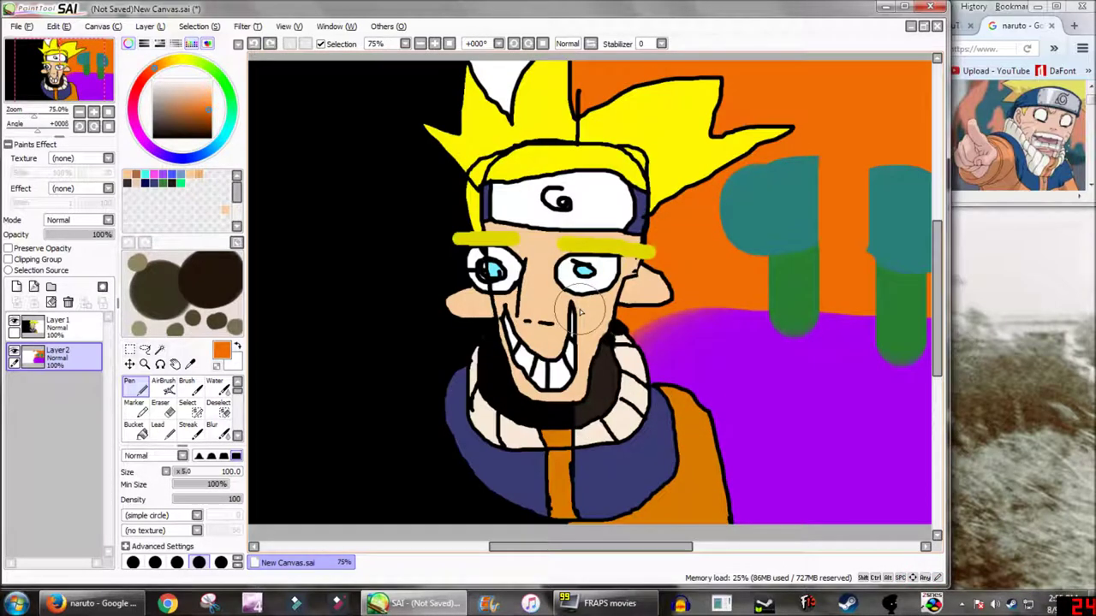
{"action": "left_click_drag", "start_coordinate": [652, 305], "coordinate": [720, 297]}
{"action": "scroll", "coordinate": [720, 297], "scroll_direction": "down", "scroll_amount": 1}
{"action": "scroll", "coordinate": [720, 297], "scroll_direction": "up", "scroll_amount": 2}
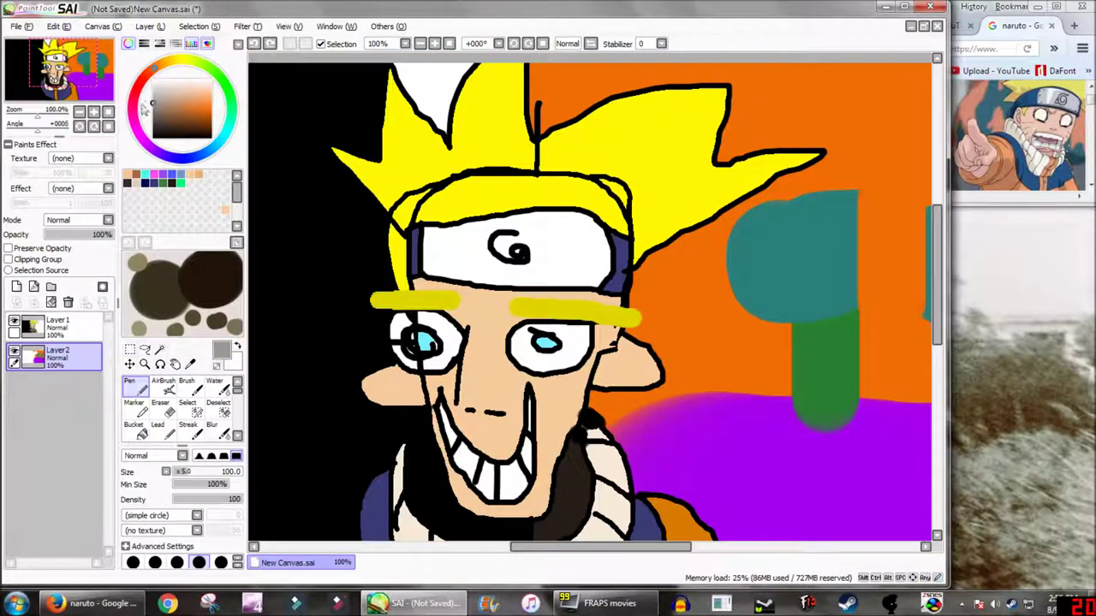
{"action": "left_click", "coordinate": [137, 429]}
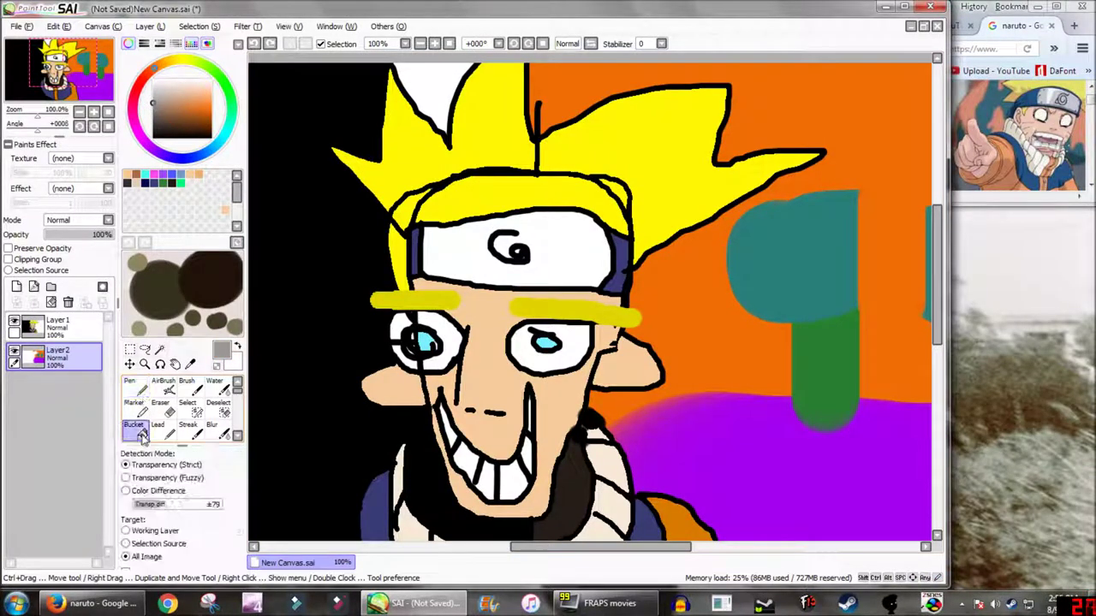
{"action": "left_click", "coordinate": [448, 267]}
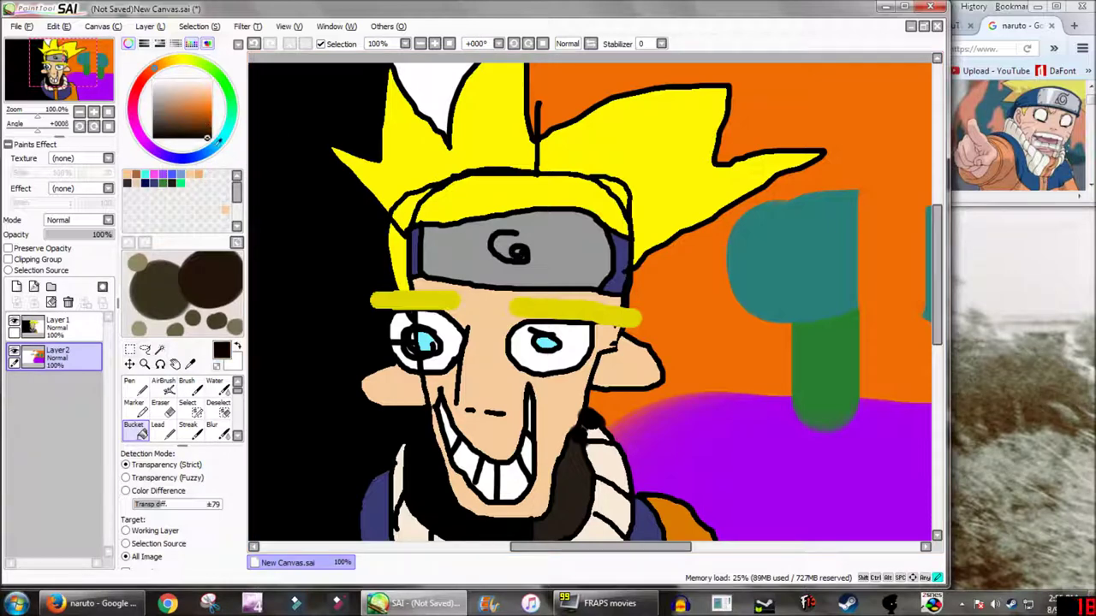
Step: Try a black Bucket fill on the lower layer beside the hair, and undo it
{"action": "left_click", "coordinate": [319, 138]}
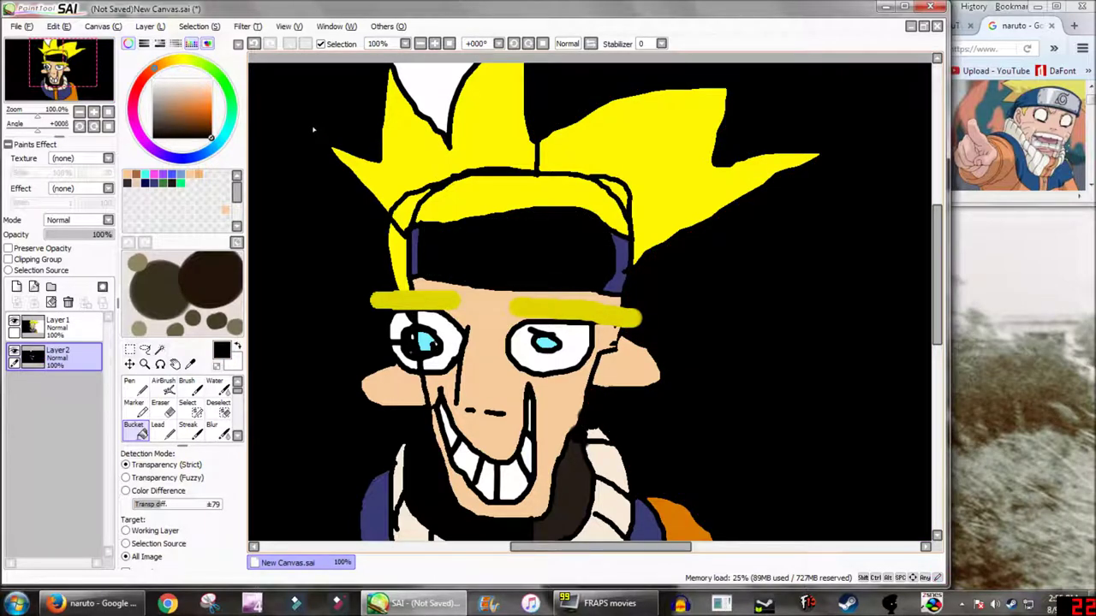
{"action": "left_click", "coordinate": [256, 49]}
{"action": "scroll", "coordinate": [518, 359], "scroll_direction": "down", "scroll_amount": 3}
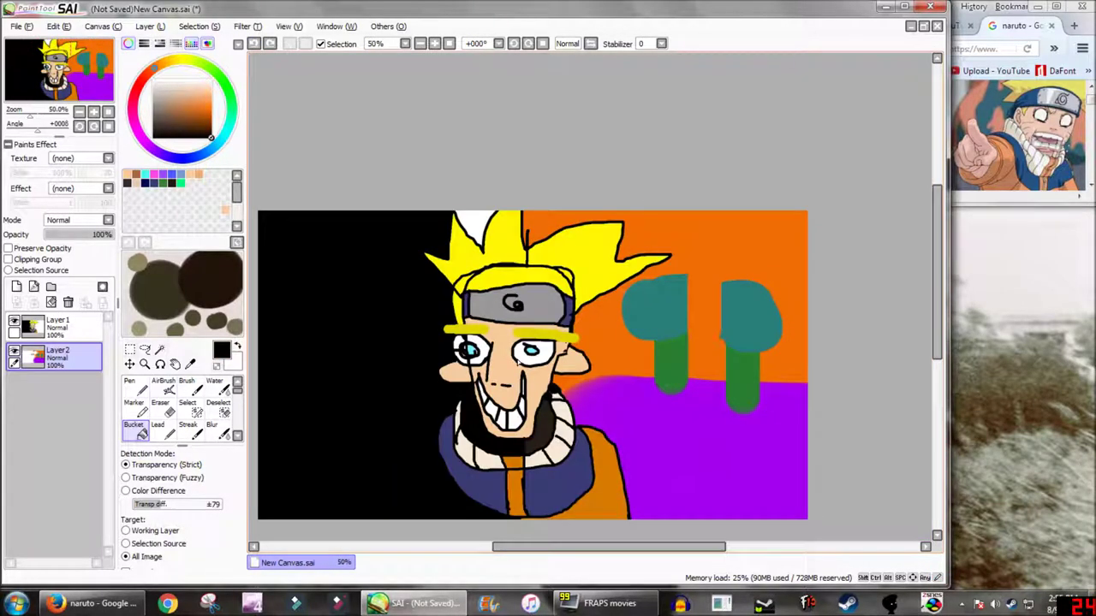
{"action": "key", "text": "plus"}
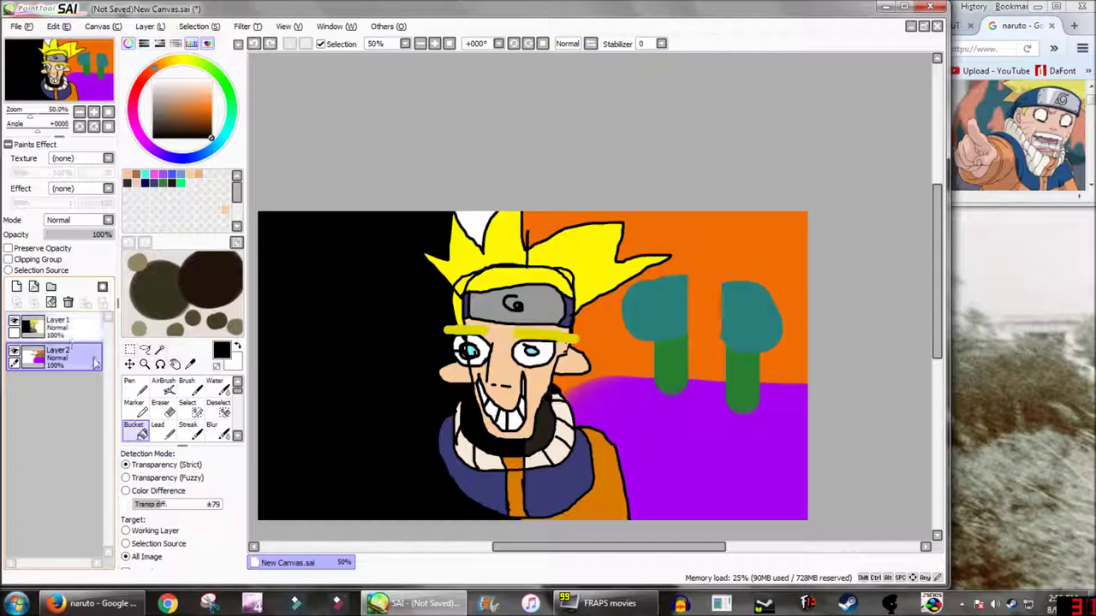
Step: Merge the portrait layer down into the background layer
{"action": "left_click", "coordinate": [72, 337]}
{"action": "left_click", "coordinate": [34, 302]}
{"action": "scroll", "coordinate": [484, 407], "scroll_direction": "up", "scroll_amount": 2}
{"action": "scroll", "coordinate": [552, 320], "scroll_direction": "down", "scroll_amount": 3}
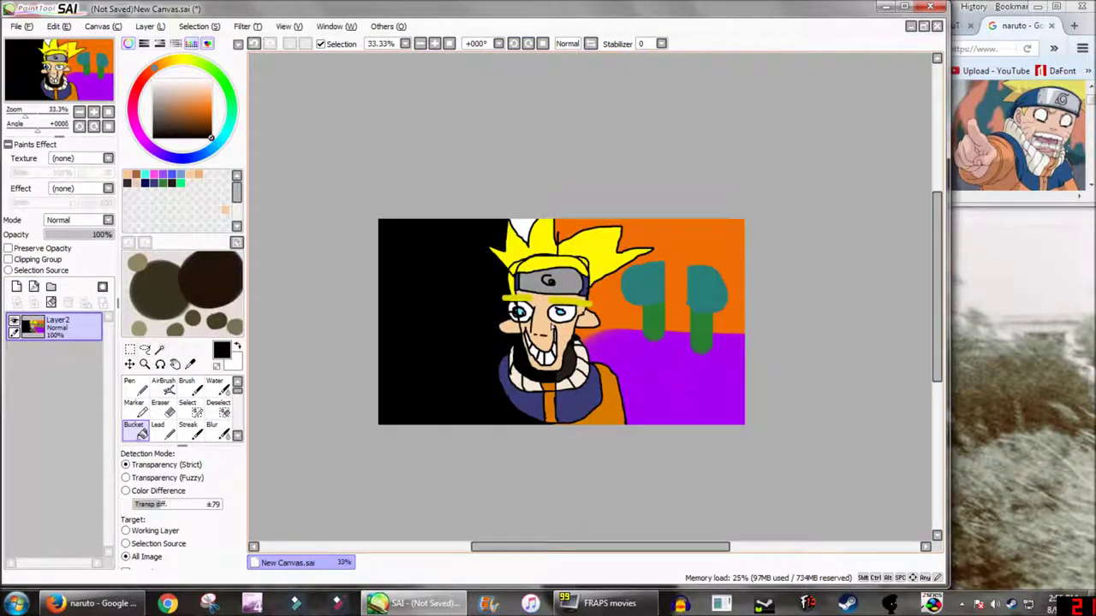
Step: Round off the flat inner edges of both tree crowns with the Pen, using teal sampled from the crowns
{"action": "scroll", "coordinate": [693, 285], "scroll_direction": "up", "scroll_amount": 3}
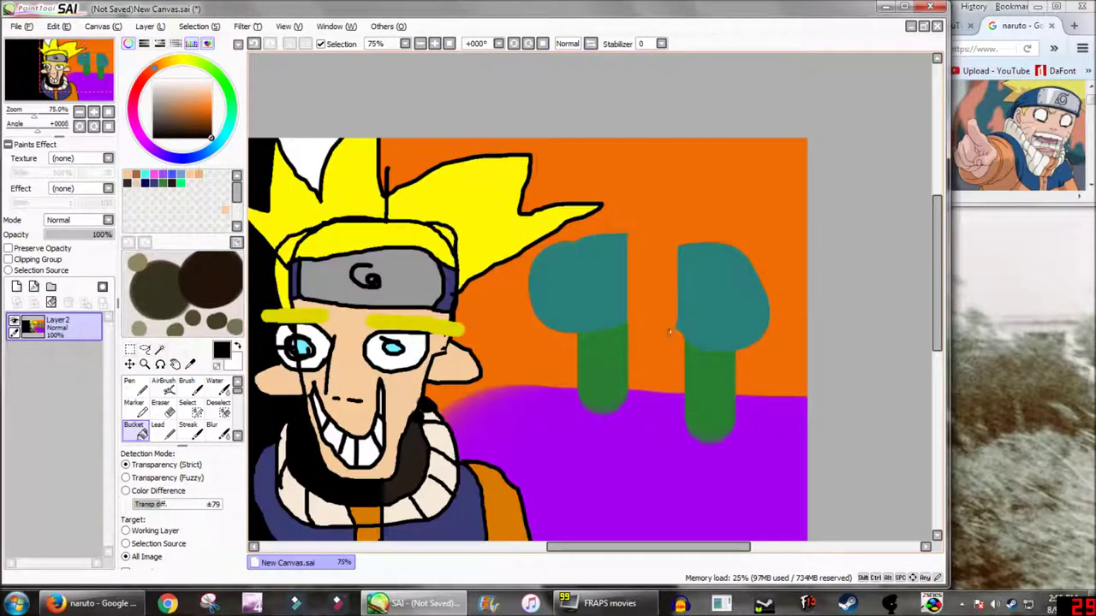
{"action": "key", "text": "minus"}
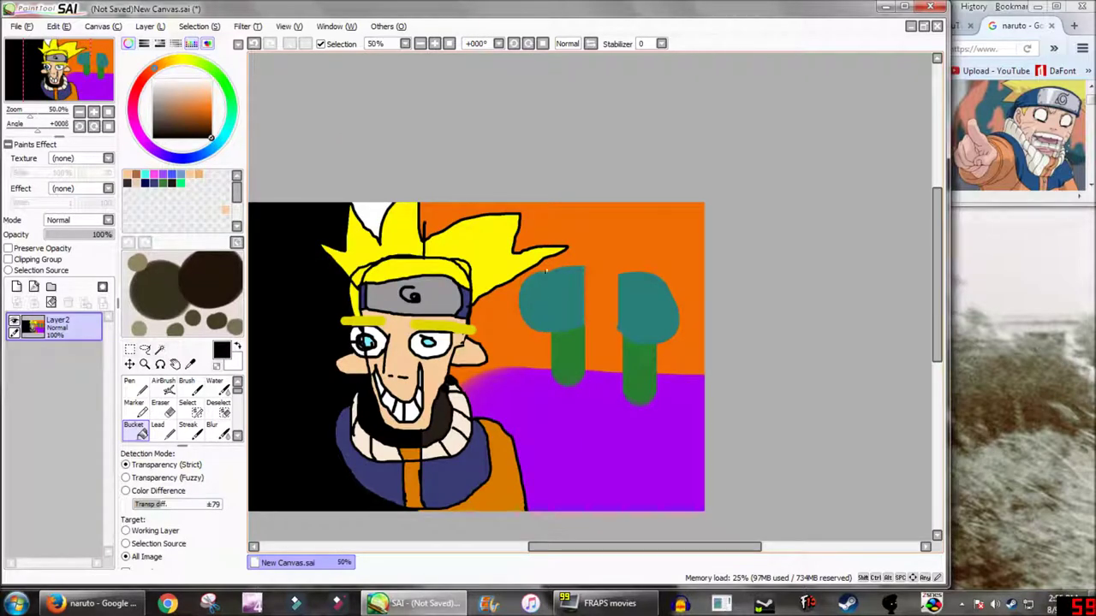
{"action": "left_click", "coordinate": [551, 297], "text": "alt"}
{"action": "key", "text": "n"}
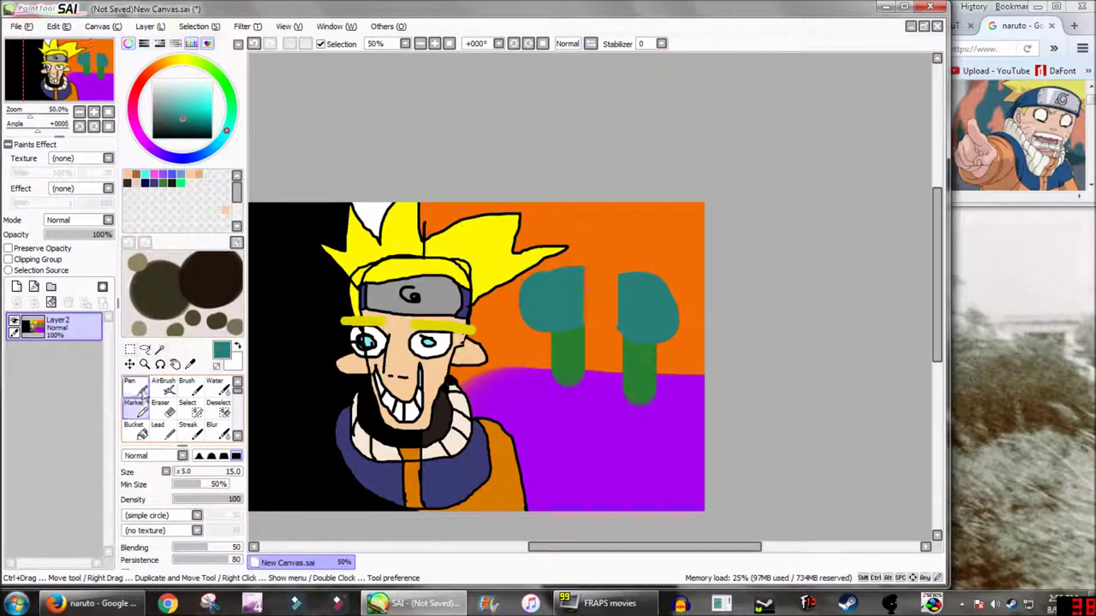
{"action": "left_click_drag", "start_coordinate": [581, 312], "coordinate": [583, 287]}
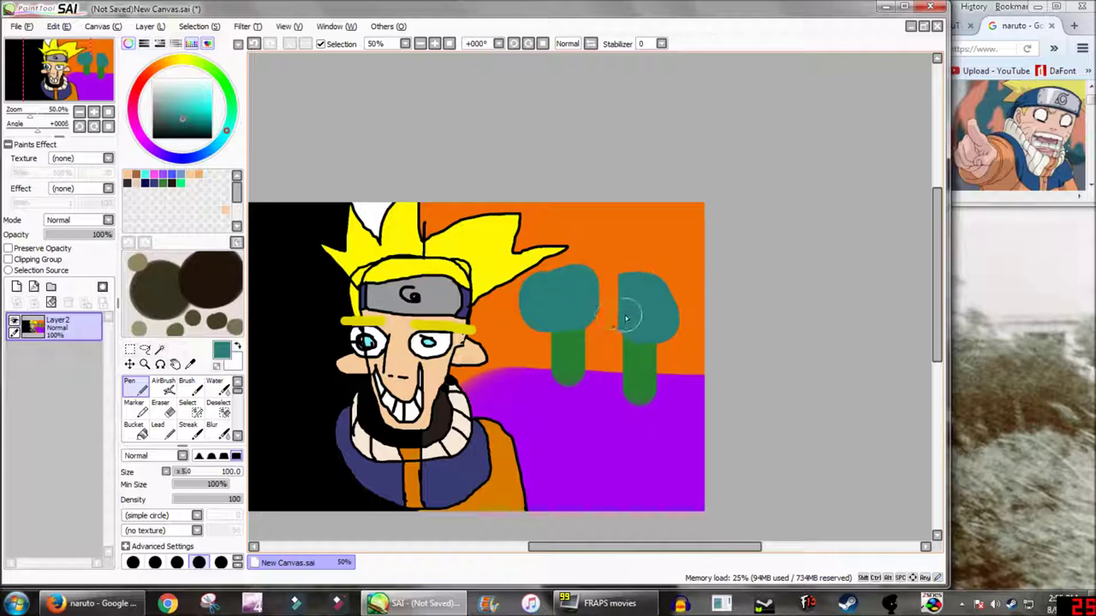
{"action": "mouse_move", "coordinate": [627, 319]}
{"action": "left_mouse_down"}
{"action": "mouse_move", "coordinate": [625, 294]}
{"action": "mouse_move", "coordinate": [635, 291]}
{"action": "mouse_move", "coordinate": [621, 301]}
{"action": "left_mouse_up"}
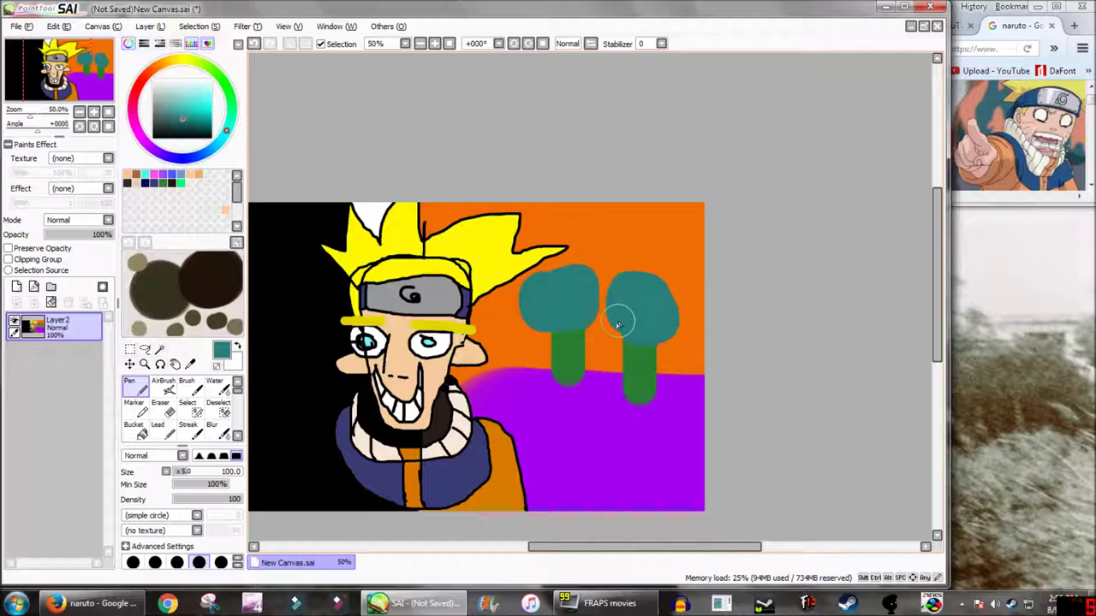
Step: Export the finished drawing in JPEG format, entering weebssss as the file name
{"action": "scroll", "coordinate": [587, 370], "scroll_direction": "down", "scroll_amount": 1}
{"action": "scroll", "coordinate": [458, 395], "scroll_direction": "up", "scroll_amount": 2}
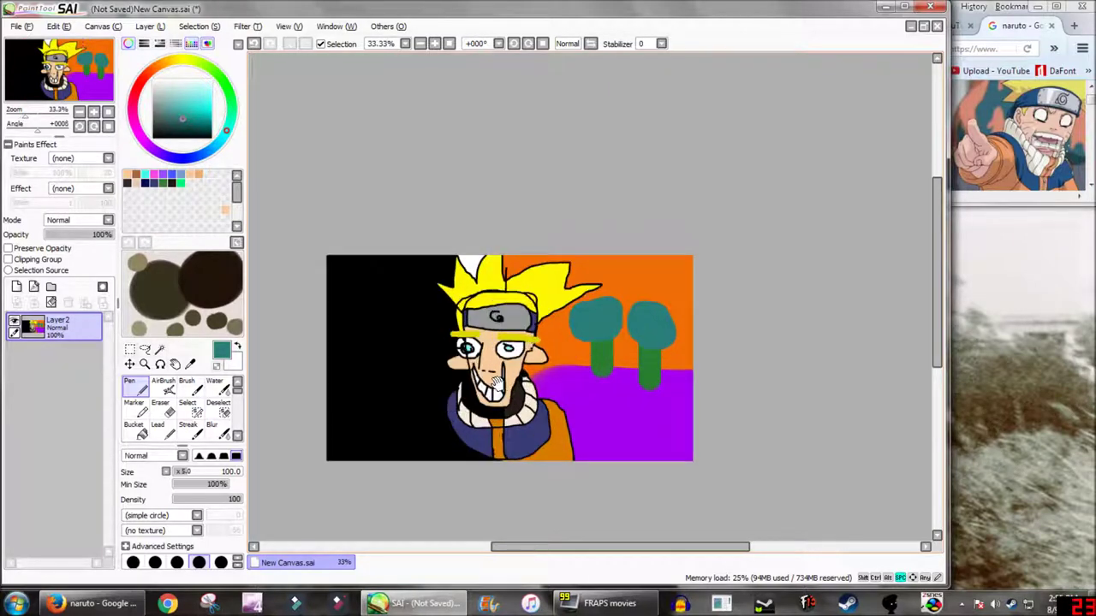
{"action": "left_click_drag", "start_coordinate": [515, 374], "coordinate": [549, 353]}
{"action": "scroll", "coordinate": [550, 349], "scroll_direction": "down", "scroll_amount": 1}
{"action": "scroll", "coordinate": [551, 349], "scroll_direction": "up", "scroll_amount": 2}
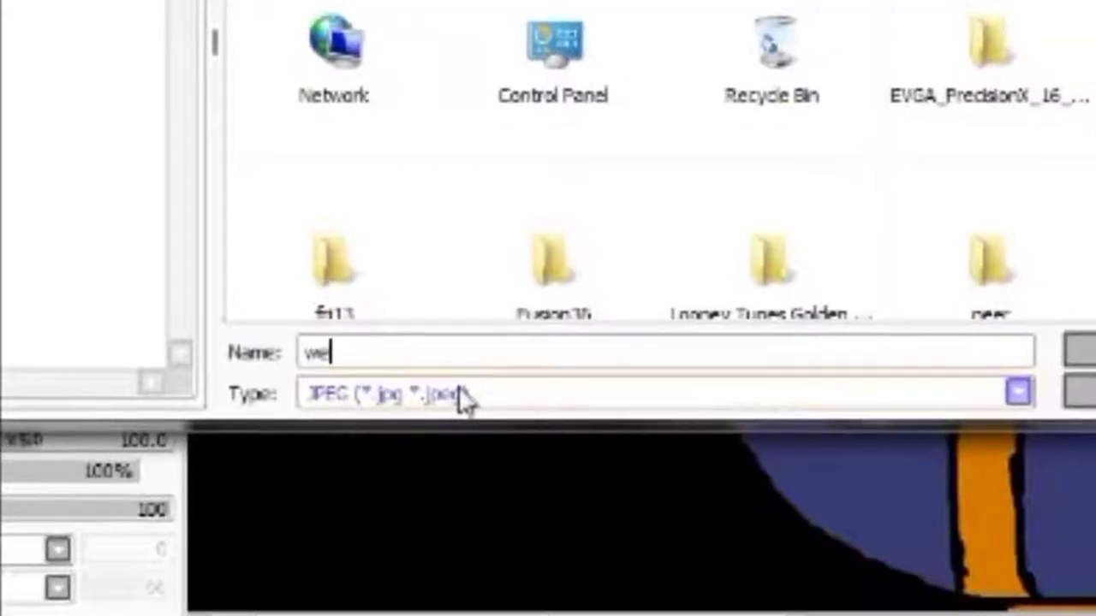
{"action": "type", "text": "b"}
{"action": "key", "text": "BackSpace"}
{"action": "type", "text": "ebssss"}
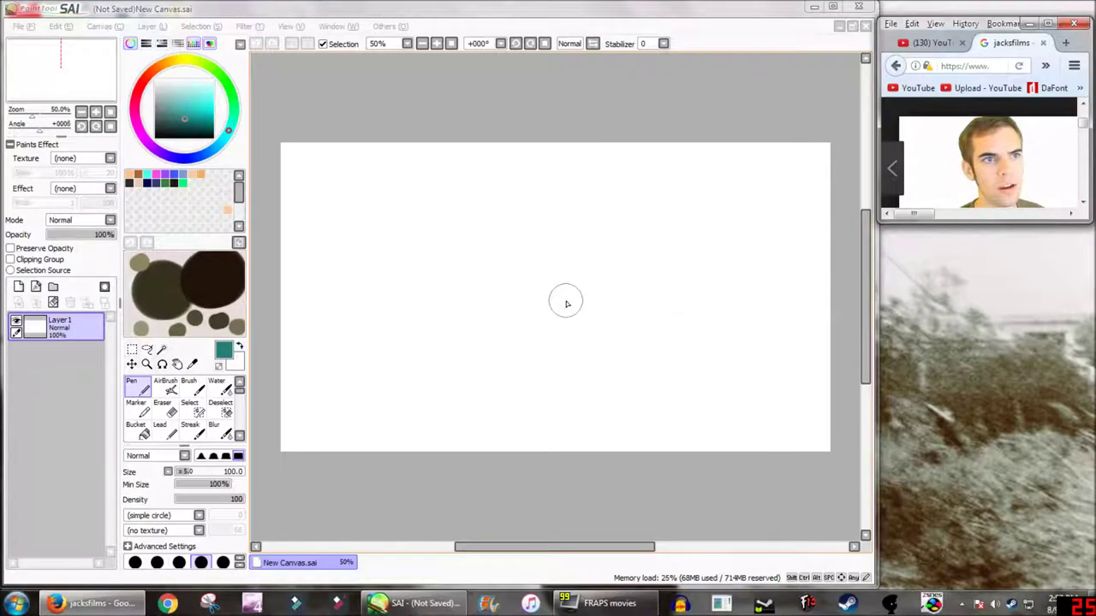
Step: Paint an elongated peach head with a small ear bump on the blank canvas using the Pen at size 100
{"action": "left_click", "coordinate": [191, 172]}
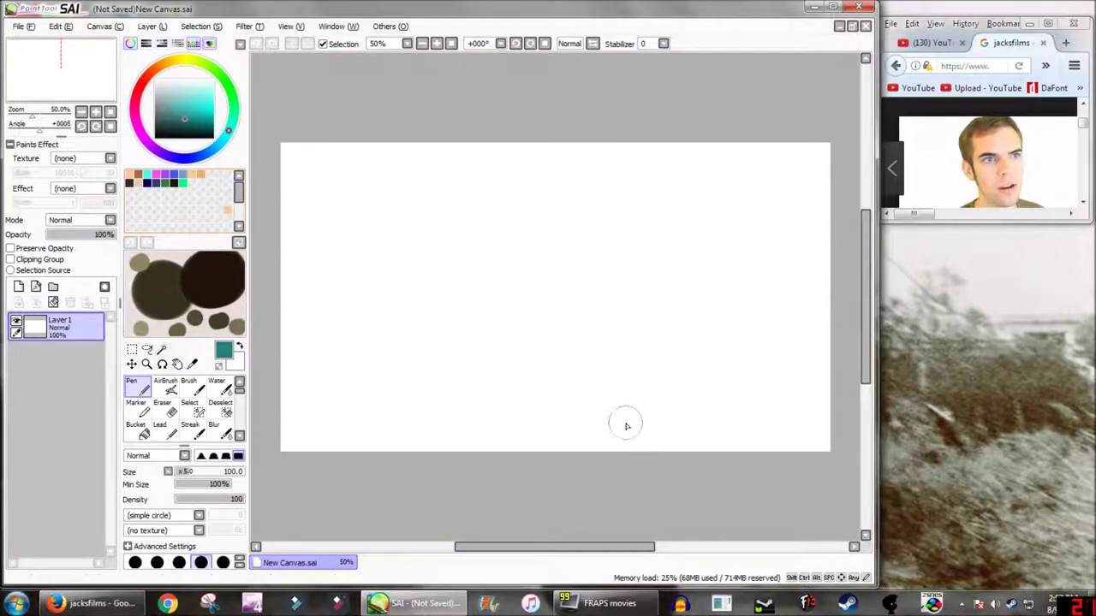
{"action": "left_click_drag", "start_coordinate": [454, 226], "coordinate": [470, 322]}
{"action": "mouse_move", "coordinate": [432, 218]}
{"action": "left_mouse_down"}
{"action": "mouse_move", "coordinate": [501, 382]}
{"action": "mouse_move", "coordinate": [553, 382]}
{"action": "mouse_move", "coordinate": [568, 276]}
{"action": "mouse_move", "coordinate": [531, 173]}
{"action": "mouse_move", "coordinate": [454, 193]}
{"action": "mouse_move", "coordinate": [459, 284]}
{"action": "mouse_move", "coordinate": [519, 382]}
{"action": "mouse_move", "coordinate": [542, 337]}
{"action": "mouse_move", "coordinate": [519, 206]}
{"action": "mouse_move", "coordinate": [479, 230]}
{"action": "mouse_move", "coordinate": [499, 345]}
{"action": "mouse_move", "coordinate": [519, 269]}
{"action": "mouse_move", "coordinate": [506, 268]}
{"action": "left_mouse_up"}
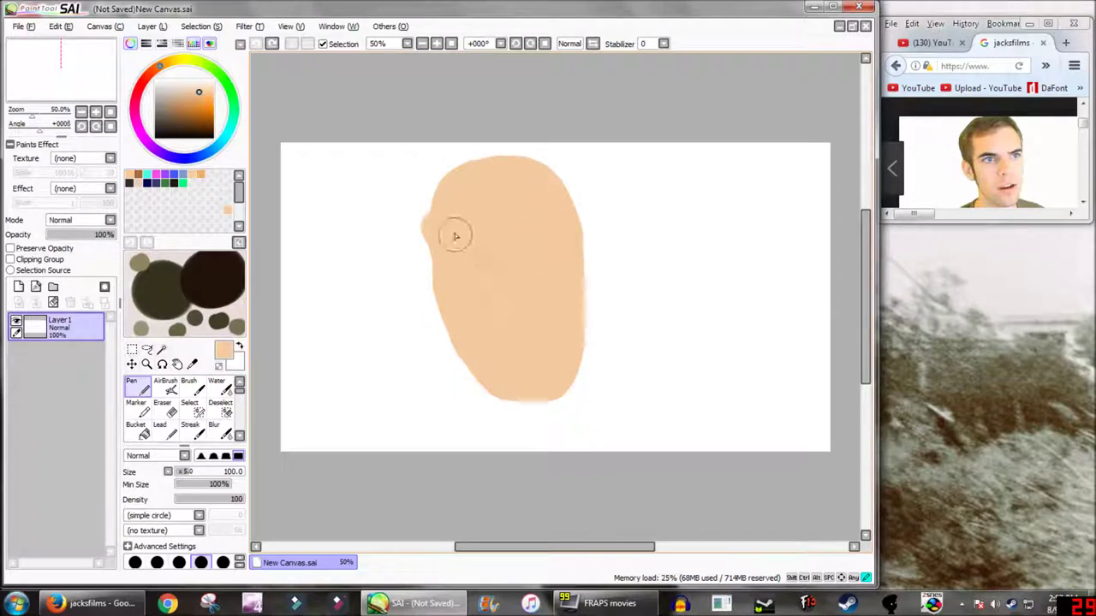
Step: Paint two round solid blue eyes on the peach head
{"action": "mouse_move", "coordinate": [234, 105]}
{"action": "left_mouse_down"}
{"action": "mouse_move", "coordinate": [232, 125]}
{"action": "mouse_move", "coordinate": [195, 158]}
{"action": "left_mouse_up"}
{"action": "left_click", "coordinate": [208, 106]}
{"action": "left_click_drag", "start_coordinate": [457, 255], "coordinate": [463, 266]}
{"action": "left_click_drag", "start_coordinate": [556, 241], "coordinate": [561, 249]}
{"action": "mouse_move", "coordinate": [485, 204]}
{"action": "left_mouse_down"}
{"action": "mouse_move", "coordinate": [497, 249]}
{"action": "mouse_move", "coordinate": [496, 236]}
{"action": "left_mouse_up"}
Step: Tint the area around the mouth pinkish and paint an open dark red mouth with white upper teeth
{"action": "left_click", "coordinate": [192, 175]}
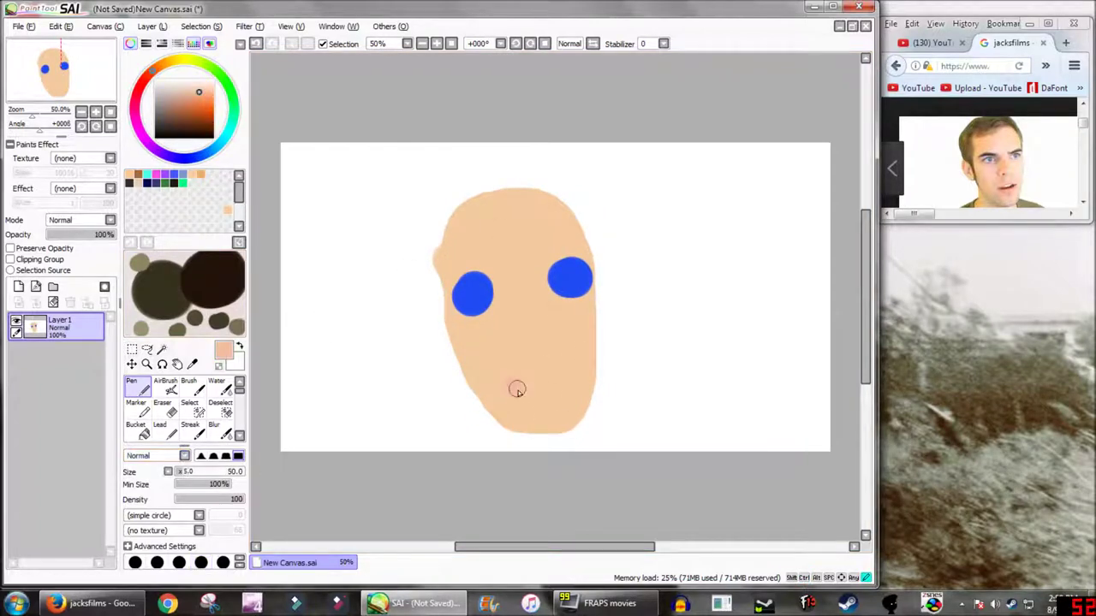
{"action": "left_click", "coordinate": [182, 118]}
{"action": "left_click", "coordinate": [145, 79]}
{"action": "left_click", "coordinate": [204, 120]}
{"action": "scroll", "coordinate": [540, 389], "scroll_direction": "up", "scroll_amount": 6}
{"action": "mouse_move", "coordinate": [409, 340]}
{"action": "left_mouse_down"}
{"action": "mouse_move", "coordinate": [598, 372]}
{"action": "mouse_move", "coordinate": [411, 343]}
{"action": "left_mouse_up"}
{"action": "left_click", "coordinate": [137, 431]}
{"action": "left_click", "coordinate": [474, 313]}
{"action": "left_click", "coordinate": [156, 82]}
{"action": "left_click", "coordinate": [138, 387]}
{"action": "left_click_drag", "start_coordinate": [499, 289], "coordinate": [592, 262]}
Step: Draw an orange-brown nose line running down between the eyes and hooking inward above the mouth
{"action": "scroll", "coordinate": [585, 286], "scroll_direction": "down", "scroll_amount": 6}
{"action": "left_click", "coordinate": [160, 66]}
{"action": "left_click", "coordinate": [192, 104]}
{"action": "mouse_move", "coordinate": [544, 236]}
{"action": "left_mouse_down"}
{"action": "mouse_move", "coordinate": [569, 294]}
{"action": "mouse_move", "coordinate": [541, 303]}
{"action": "left_mouse_up"}
Step: Shade soft black stubble around the mouth and jaw with Airbrush 2 at size 75 and density 9, undoing the first strokes
{"action": "scroll", "coordinate": [201, 417], "scroll_direction": "down", "scroll_amount": 3}
{"action": "left_click", "coordinate": [166, 431]}
{"action": "right_click", "coordinate": [514, 376]}
{"action": "left_click_drag", "start_coordinate": [685, 342], "coordinate": [599, 271]}
{"action": "right_click", "coordinate": [577, 243]}
{"action": "mouse_move", "coordinate": [479, 368]}
{"action": "left_mouse_down"}
{"action": "mouse_move", "coordinate": [612, 190]}
{"action": "mouse_move", "coordinate": [587, 314]}
{"action": "left_mouse_up"}
{"action": "key", "text": "ctrl+z"}
{"action": "key", "text": "ctrl+z"}
{"action": "left_click_drag", "start_coordinate": [192, 472], "coordinate": [185, 472]}
{"action": "left_click", "coordinate": [213, 138]}
{"action": "mouse_move", "coordinate": [493, 329]}
{"action": "left_mouse_down"}
{"action": "mouse_move", "coordinate": [516, 362]}
{"action": "mouse_move", "coordinate": [590, 338]}
{"action": "mouse_move", "coordinate": [646, 301]}
{"action": "left_mouse_up"}
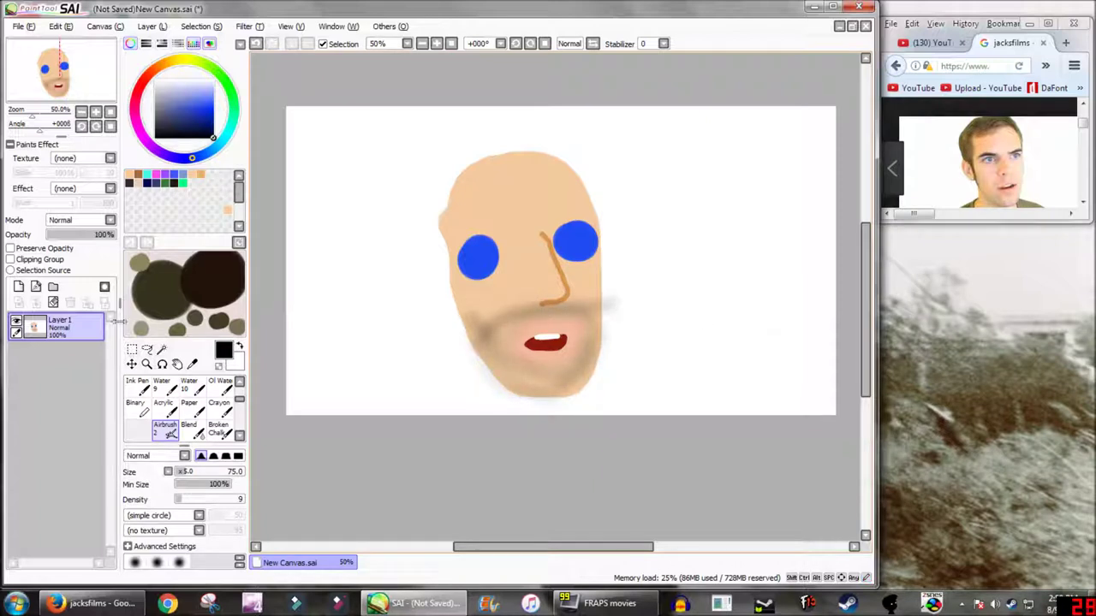
Step: Erase the stubble shading that spills past the cheek onto the white background
{"action": "scroll", "coordinate": [167, 411], "scroll_direction": "up", "scroll_amount": 3}
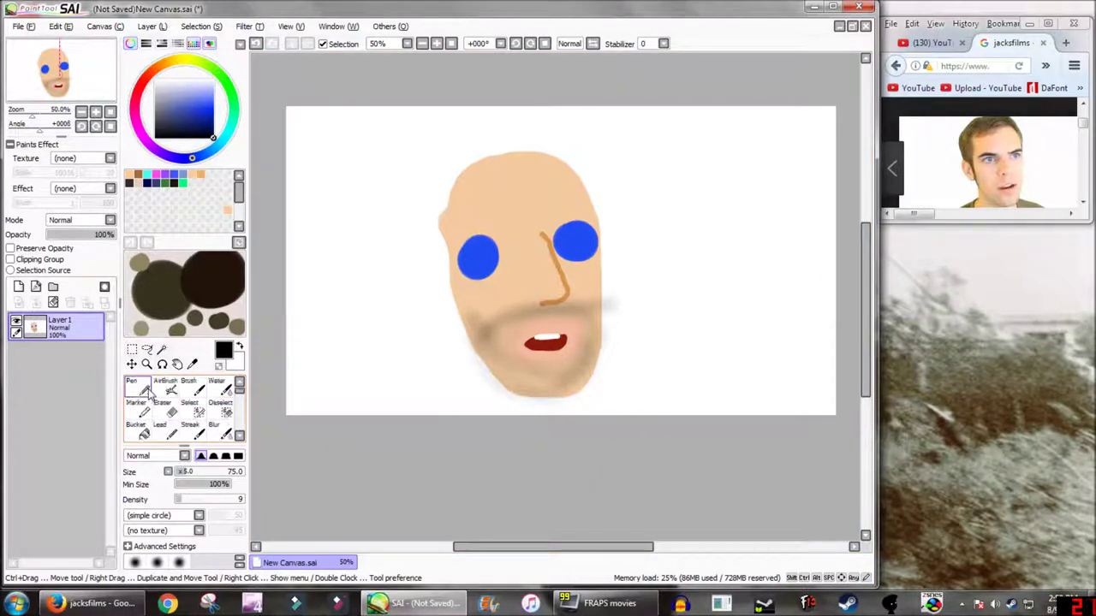
{"action": "left_click", "coordinate": [167, 411]}
{"action": "scroll", "coordinate": [616, 343], "scroll_direction": "up", "scroll_amount": 5}
{"action": "mouse_move", "coordinate": [548, 183]}
{"action": "left_mouse_down"}
{"action": "mouse_move", "coordinate": [536, 368]}
{"action": "mouse_move", "coordinate": [547, 361]}
{"action": "mouse_move", "coordinate": [559, 101]}
{"action": "mouse_move", "coordinate": [584, 289]}
{"action": "mouse_move", "coordinate": [547, 235]}
{"action": "mouse_move", "coordinate": [539, 139]}
{"action": "left_mouse_up"}
{"action": "scroll", "coordinate": [539, 140], "scroll_direction": "down", "scroll_amount": 4}
{"action": "scroll", "coordinate": [484, 129], "scroll_direction": "up", "scroll_amount": 2}
{"action": "scroll", "coordinate": [484, 129], "scroll_direction": "down", "scroll_amount": 4}
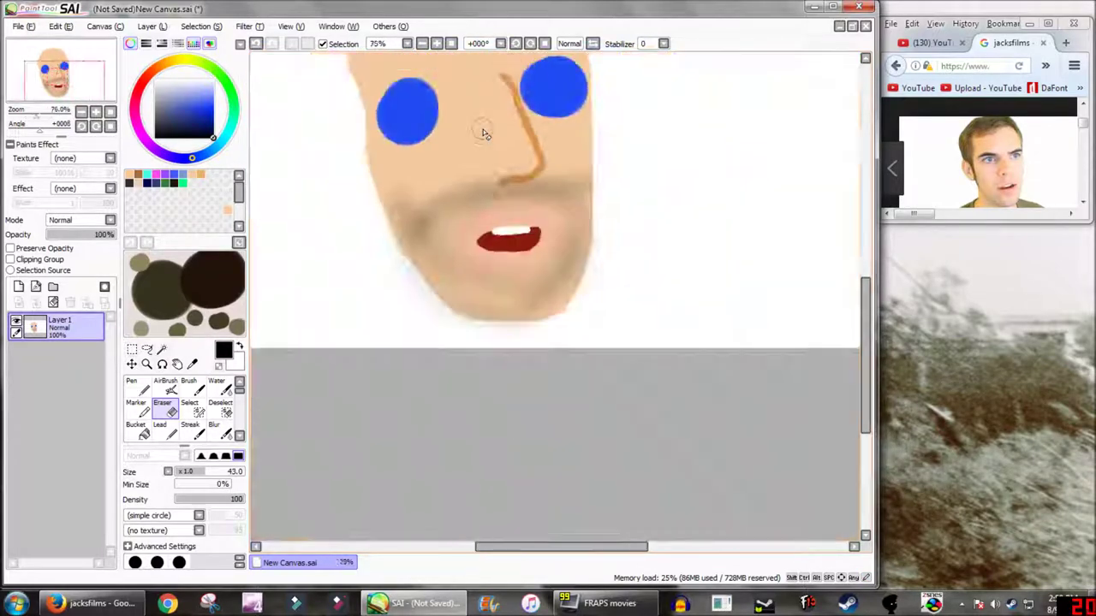
Step: Paint thick brown hair across the head and down one side of the face with the Pen at size 180
{"action": "left_click_drag", "start_coordinate": [486, 128], "coordinate": [503, 317]}
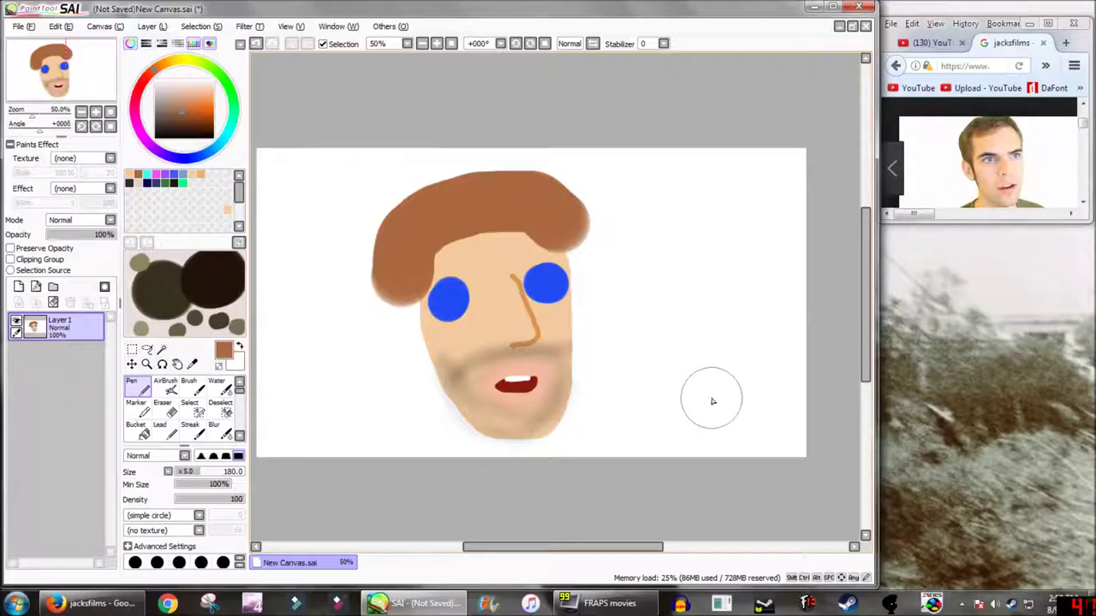
Step: Dab a faint brown circle over the blue eye nearest the long side of the hair with the Pen at size 180
{"action": "scroll", "coordinate": [512, 320], "scroll_direction": "up", "scroll_amount": 1}
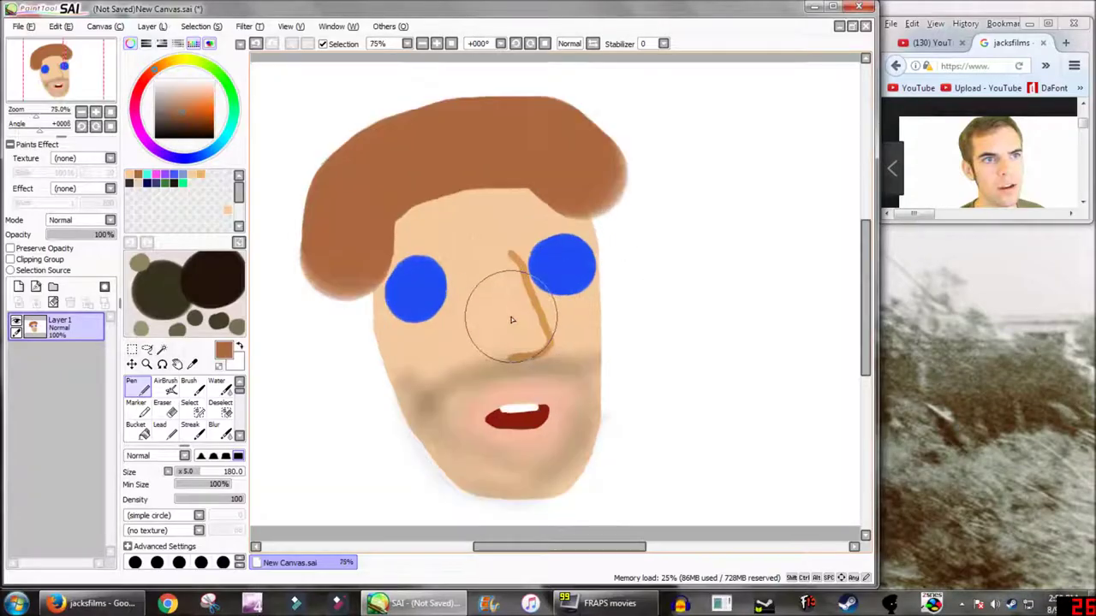
{"action": "scroll", "coordinate": [512, 320], "scroll_direction": "up", "scroll_amount": 2}
{"action": "mouse_move", "coordinate": [451, 262]}
{"action": "left_mouse_down"}
{"action": "mouse_move", "coordinate": [534, 323]}
{"action": "mouse_move", "coordinate": [558, 291]}
{"action": "mouse_move", "coordinate": [597, 300]}
{"action": "mouse_move", "coordinate": [540, 377]}
{"action": "left_mouse_up"}
{"action": "scroll", "coordinate": [413, 383], "scroll_direction": "up", "scroll_amount": 3}
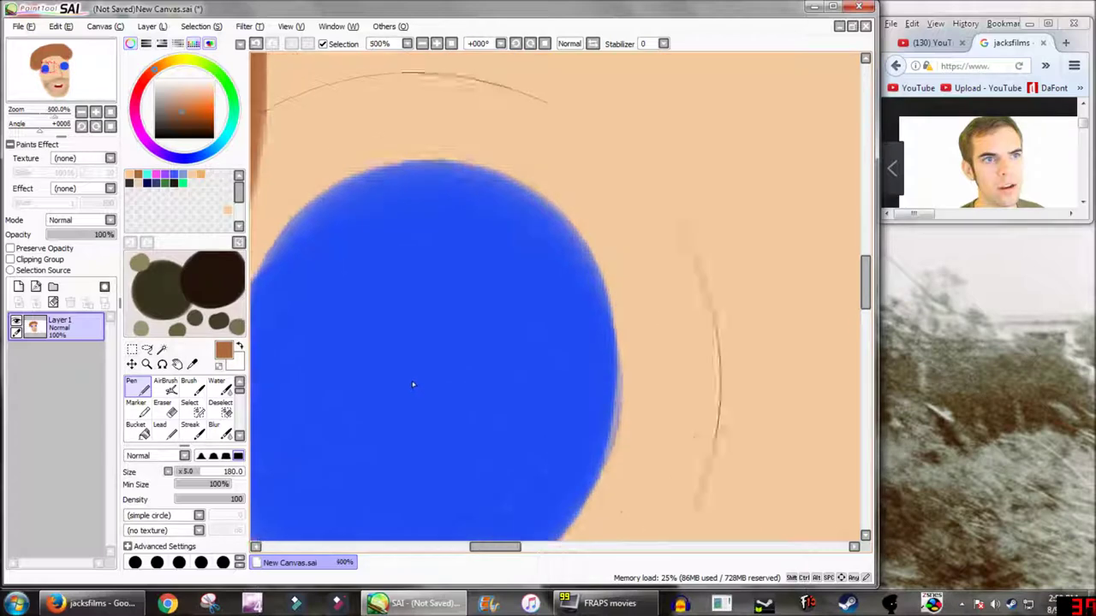
{"action": "left_click", "coordinate": [425, 379]}
{"action": "scroll", "coordinate": [435, 383], "scroll_direction": "down", "scroll_amount": 3}
{"action": "scroll", "coordinate": [435, 382], "scroll_direction": "down", "scroll_amount": 2}
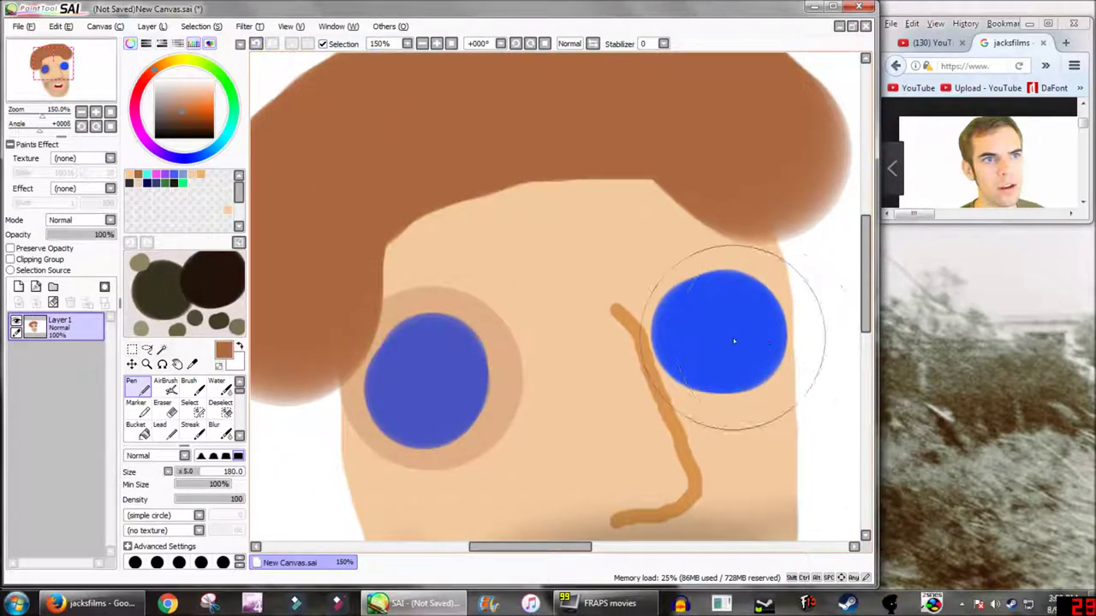
Step: Undo the brown dab and try faint purple circles over both blue eyes with the Pen at size 180
{"action": "left_click", "coordinate": [258, 45]}
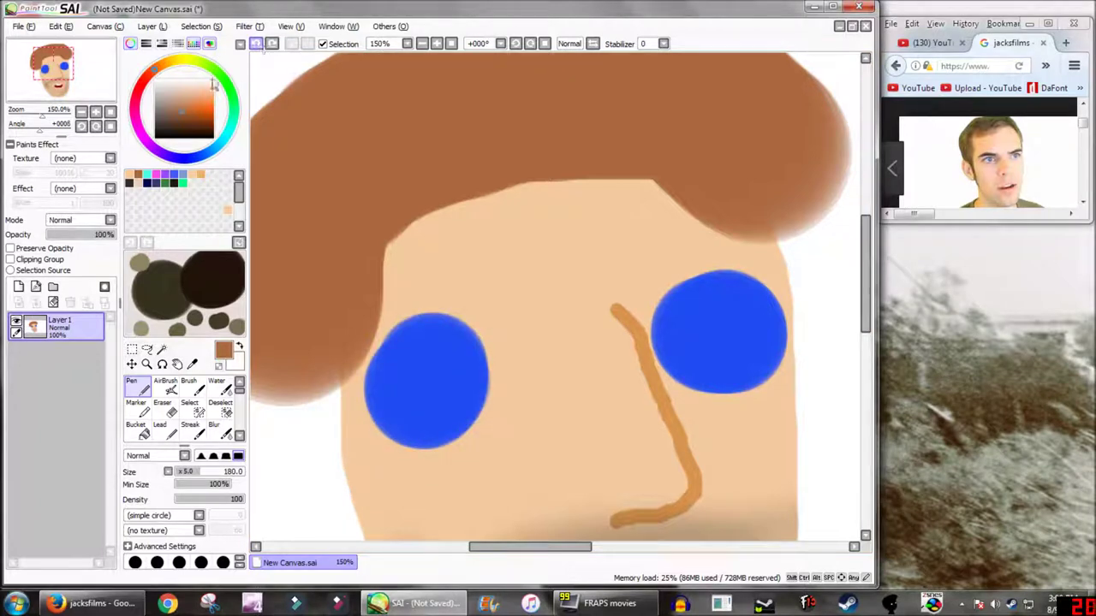
{"action": "left_click", "coordinate": [163, 153]}
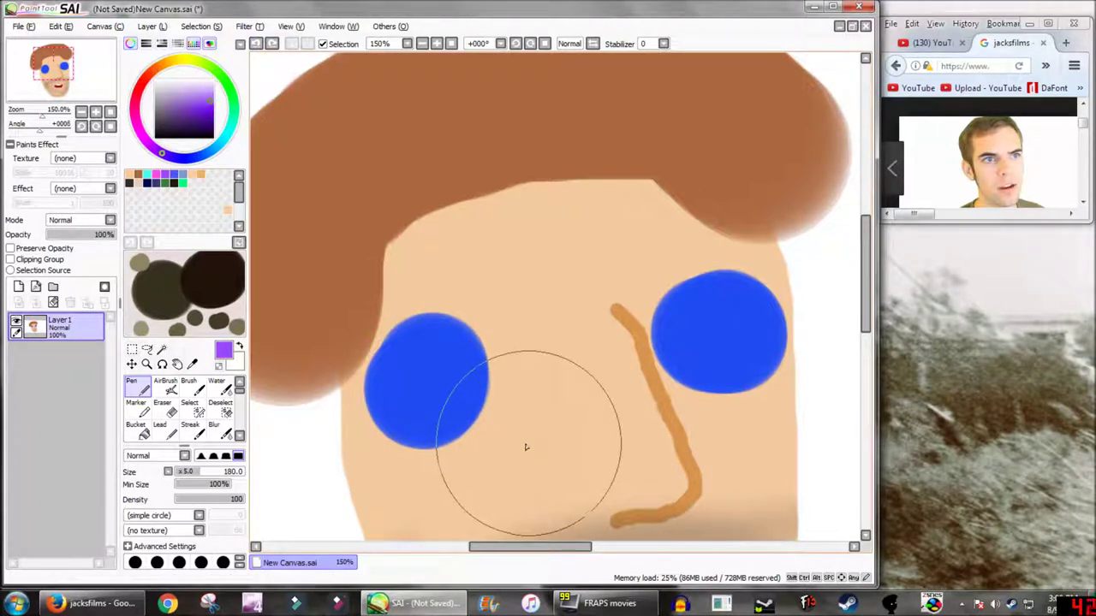
{"action": "left_click", "coordinate": [433, 386]}
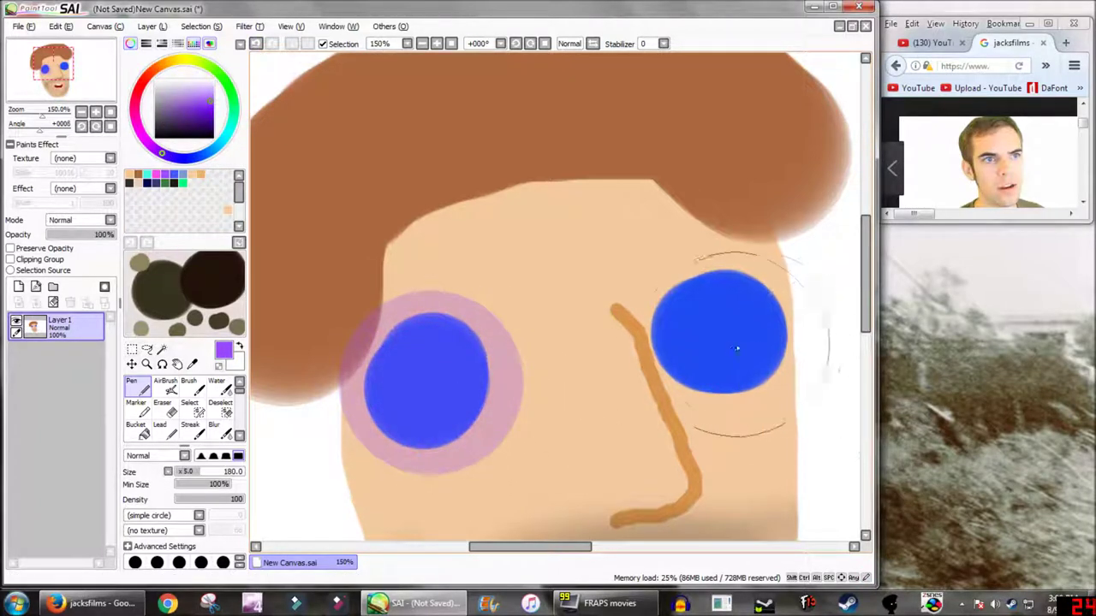
{"action": "left_click", "coordinate": [726, 335]}
{"action": "scroll", "coordinate": [696, 392], "scroll_direction": "down", "scroll_amount": 4}
{"action": "scroll", "coordinate": [665, 398], "scroll_direction": "up", "scroll_amount": 5}
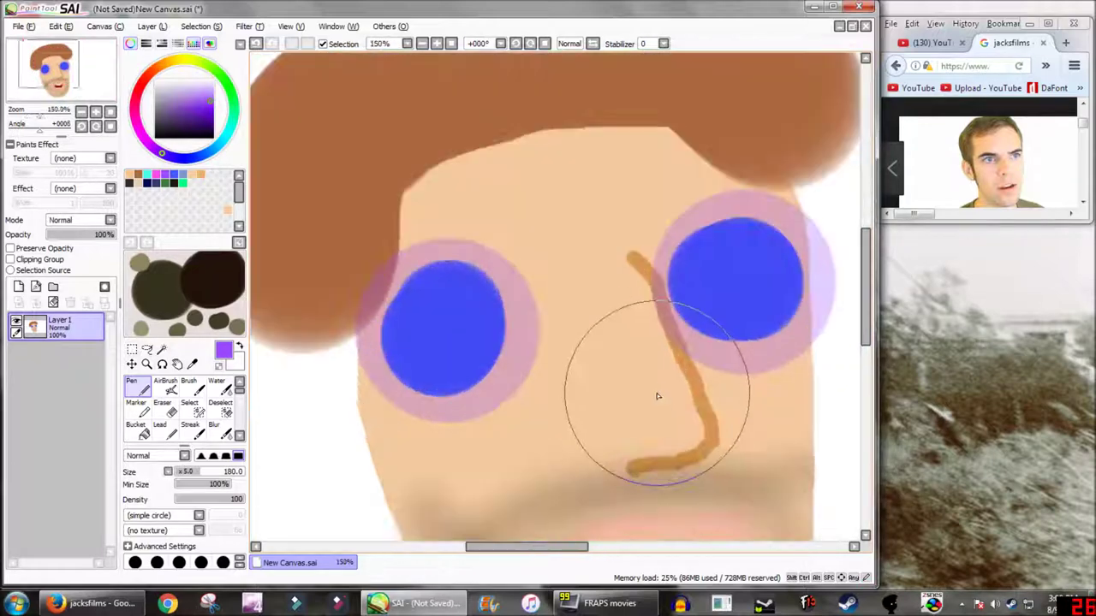
{"action": "scroll", "coordinate": [650, 381], "scroll_direction": "down", "scroll_amount": 2}
{"action": "left_click_drag", "start_coordinate": [715, 378], "coordinate": [675, 329]}
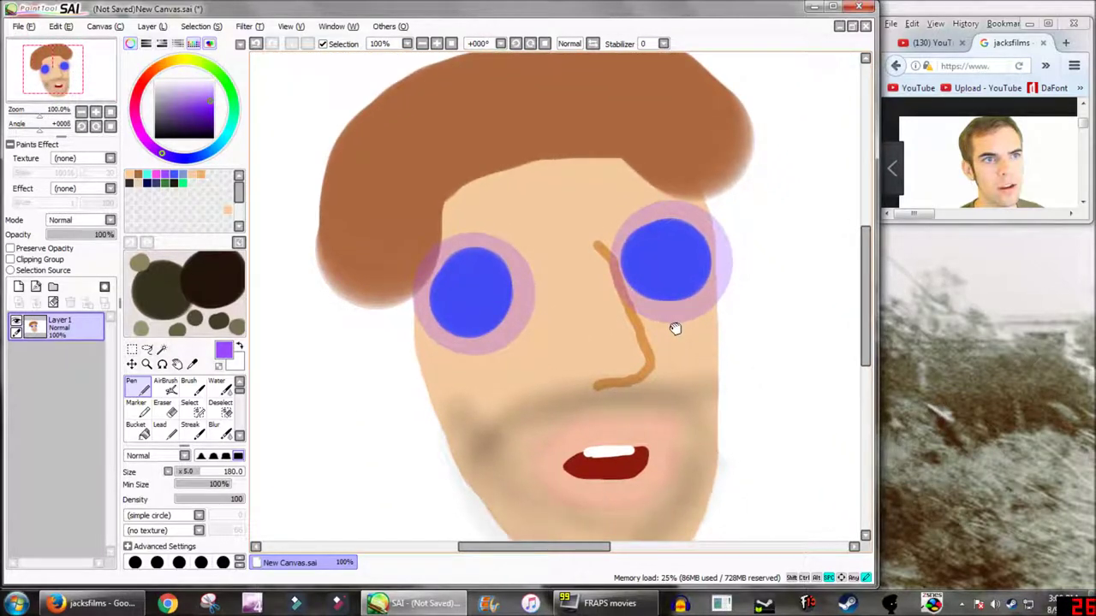
Step: Undo the purple circles and dab faint dark grey circles over both blue eyes with the Pen at size 180
{"action": "left_click", "coordinate": [255, 46]}
{"action": "left_click", "coordinate": [129, 183]}
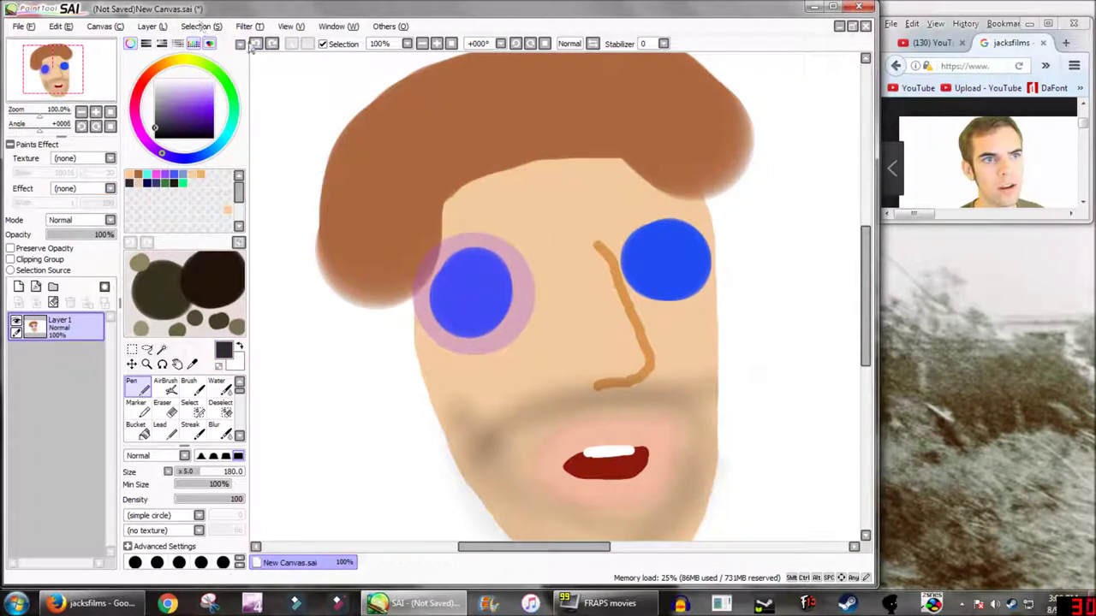
{"action": "left_click", "coordinate": [255, 43]}
{"action": "left_click", "coordinate": [468, 298]}
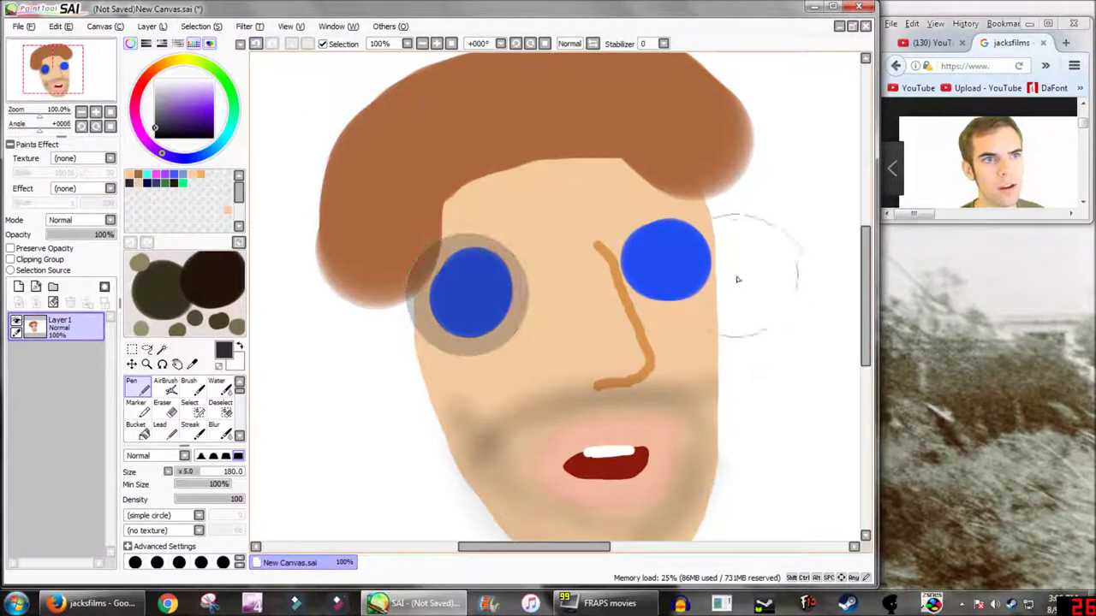
{"action": "left_click", "coordinate": [663, 262]}
Step: Sample the forehead's skin colour and paint it broadly over most of the hair and the white background around the face
{"action": "scroll", "coordinate": [599, 287], "scroll_direction": "up", "scroll_amount": 2}
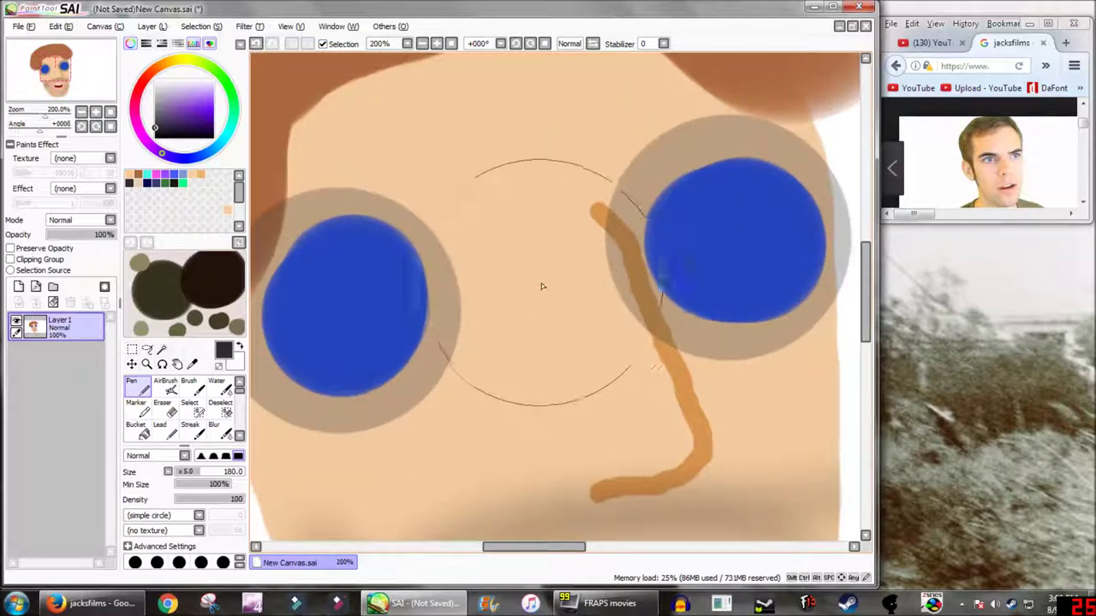
{"action": "scroll", "coordinate": [551, 286], "scroll_direction": "down", "scroll_amount": 2}
{"action": "scroll", "coordinate": [551, 285], "scroll_direction": "down", "scroll_amount": 4}
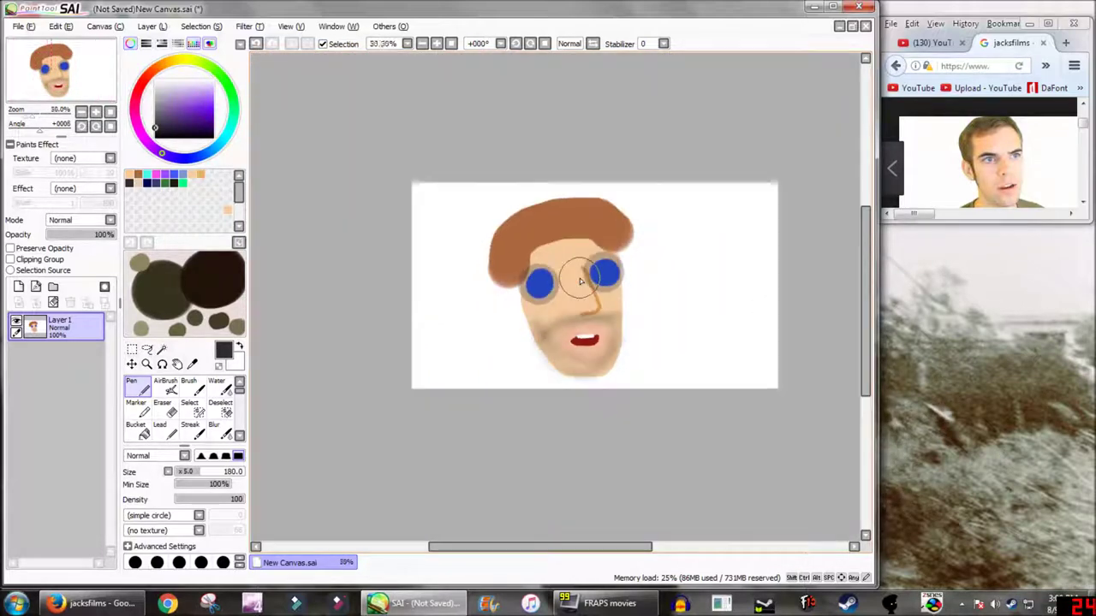
{"action": "scroll", "coordinate": [564, 259], "scroll_direction": "up", "scroll_amount": 1}
{"action": "left_click", "coordinate": [564, 258], "text": "alt"}
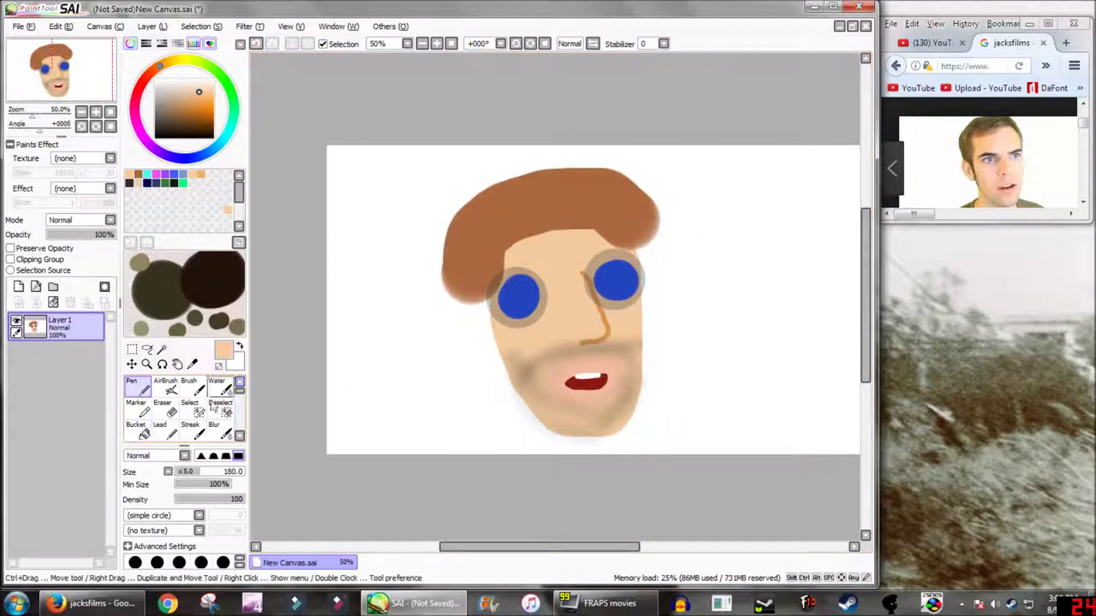
{"action": "mouse_move", "coordinate": [579, 229]}
{"action": "left_mouse_down"}
{"action": "mouse_move", "coordinate": [562, 182]}
{"action": "mouse_move", "coordinate": [504, 173]}
{"action": "mouse_move", "coordinate": [537, 212]}
{"action": "left_mouse_up"}
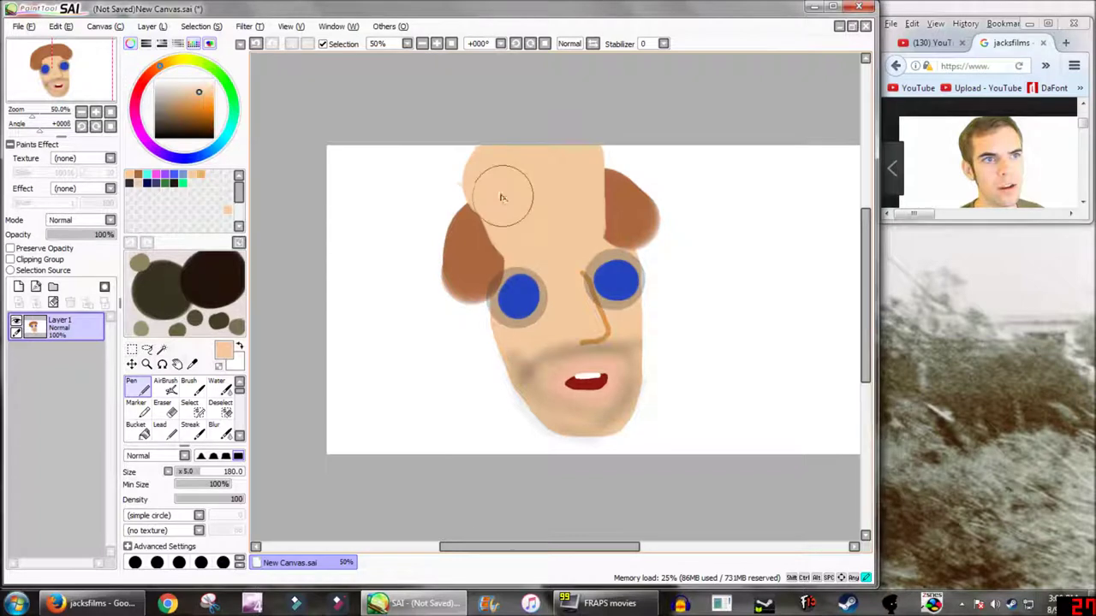
{"action": "mouse_move", "coordinate": [502, 198]}
{"action": "left_mouse_down"}
{"action": "mouse_move", "coordinate": [424, 161]}
{"action": "mouse_move", "coordinate": [446, 187]}
{"action": "mouse_move", "coordinate": [410, 222]}
{"action": "mouse_move", "coordinate": [433, 296]}
{"action": "mouse_move", "coordinate": [474, 334]}
{"action": "mouse_move", "coordinate": [551, 458]}
{"action": "left_mouse_up"}
{"action": "mouse_move", "coordinate": [634, 460]}
{"action": "left_mouse_down"}
{"action": "mouse_move", "coordinate": [671, 347]}
{"action": "mouse_move", "coordinate": [673, 275]}
{"action": "mouse_move", "coordinate": [653, 231]}
{"action": "mouse_move", "coordinate": [603, 192]}
{"action": "mouse_move", "coordinate": [496, 170]}
{"action": "mouse_move", "coordinate": [326, 173]}
{"action": "mouse_move", "coordinate": [311, 206]}
{"action": "mouse_move", "coordinate": [370, 167]}
{"action": "mouse_move", "coordinate": [316, 318]}
{"action": "mouse_move", "coordinate": [327, 531]}
{"action": "mouse_move", "coordinate": [347, 151]}
{"action": "mouse_move", "coordinate": [354, 463]}
{"action": "mouse_move", "coordinate": [393, 240]}
{"action": "mouse_move", "coordinate": [402, 418]}
{"action": "mouse_move", "coordinate": [427, 343]}
{"action": "mouse_move", "coordinate": [444, 424]}
{"action": "mouse_move", "coordinate": [470, 382]}
{"action": "mouse_move", "coordinate": [478, 426]}
{"action": "mouse_move", "coordinate": [550, 465]}
{"action": "left_mouse_up"}
Step: Paint a dark green shirt band along the canvas's lower edge beneath the chin with the Pen at size 180
{"action": "scroll", "coordinate": [653, 419], "scroll_direction": "down", "scroll_amount": 2}
{"action": "scroll", "coordinate": [653, 420], "scroll_direction": "up", "scroll_amount": 2}
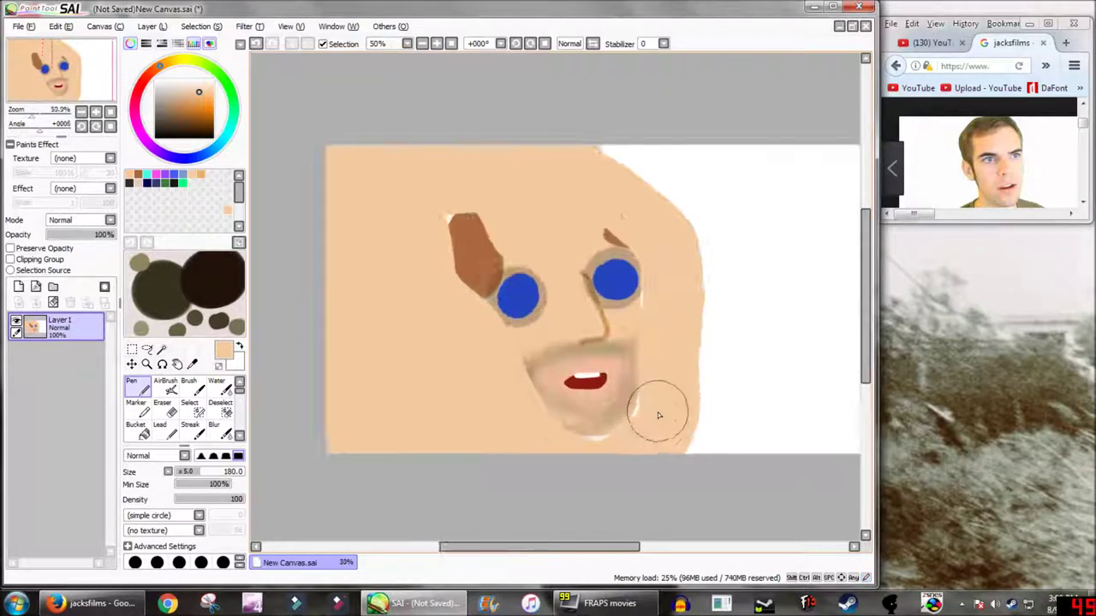
{"action": "left_click", "coordinate": [168, 182]}
{"action": "left_click_drag", "start_coordinate": [489, 428], "coordinate": [744, 462]}
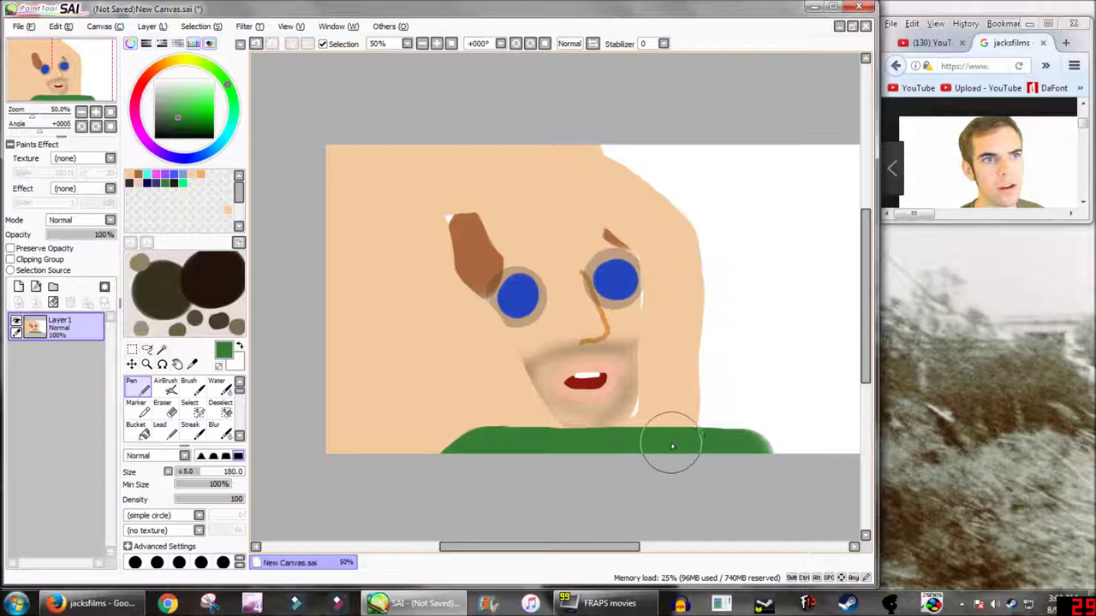
{"action": "scroll", "coordinate": [429, 298], "scroll_direction": "up", "scroll_amount": 7}
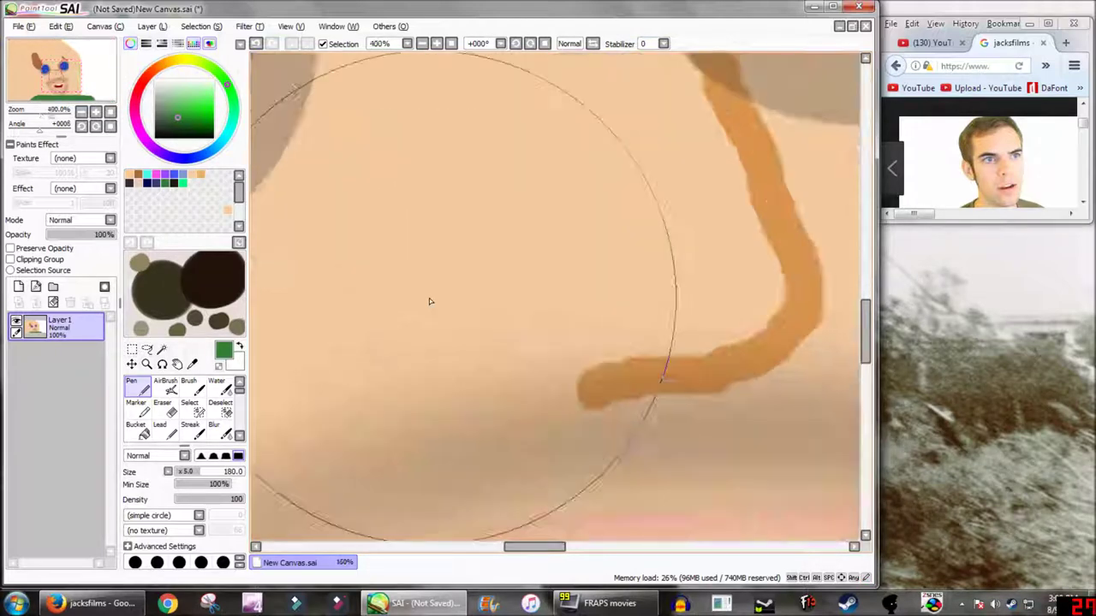